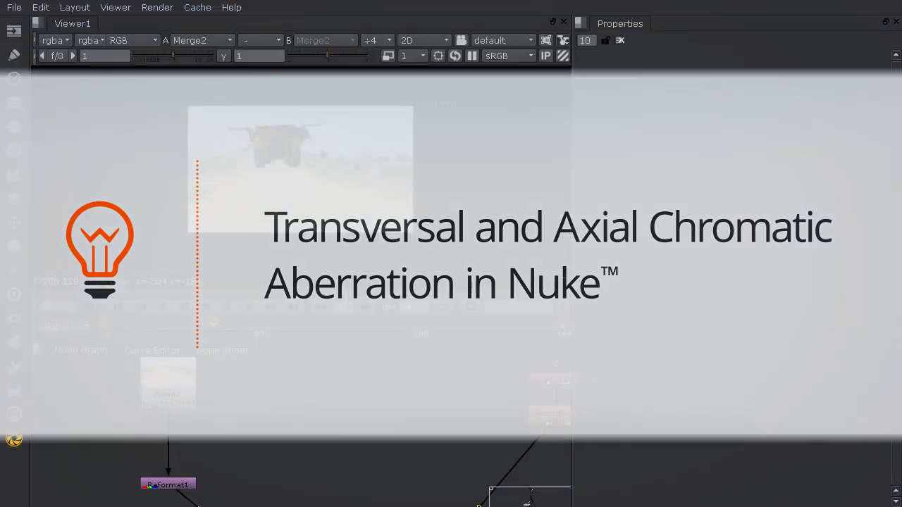
Examine the node graph and the truck composited over the road plate
scroll(341, 434, up, 5)
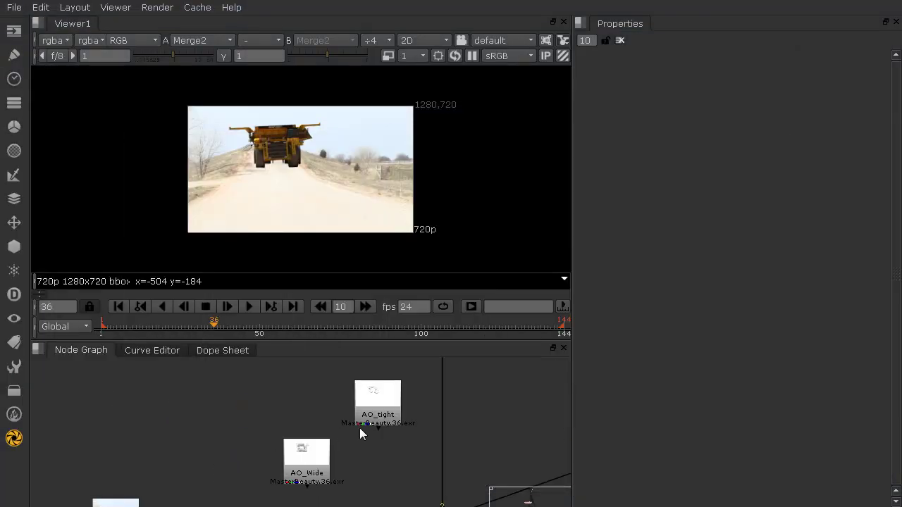
drag(372, 414, 376, 403)
drag(322, 452, 395, 449)
middle_drag(242, 452, 256, 356)
scroll(247, 433, down, 4)
mouse_move(248, 433)
middle_down()
mouse_move(264, 363)
mouse_move(257, 441)
middle_up()
scroll(264, 443, up, 3)
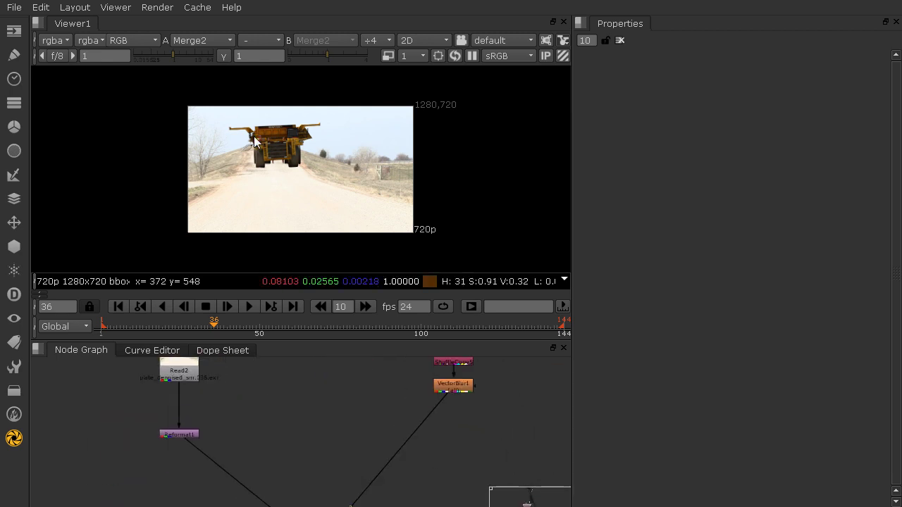
scroll(282, 141, up, 3)
scroll(280, 187, up, 2)
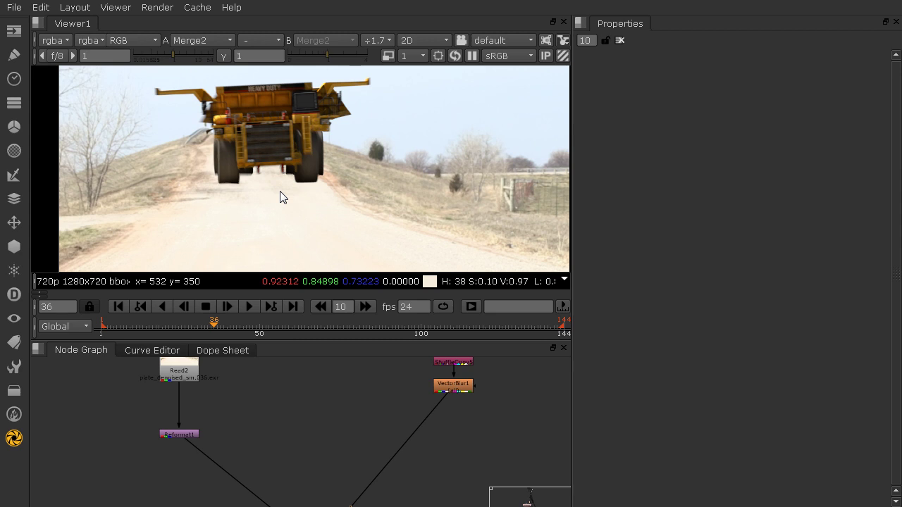
scroll(282, 195, down, 2)
middle_drag(281, 195, 233, 180)
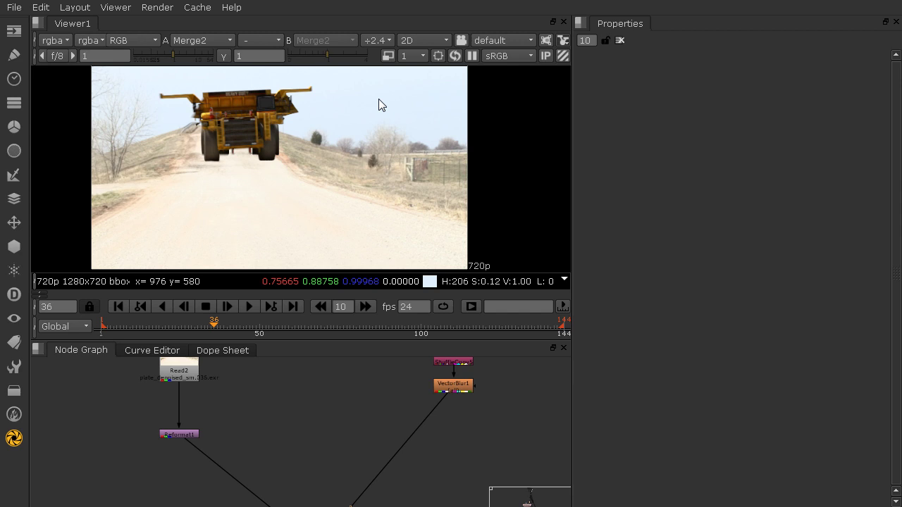
Insert a Grade node after Reformat1 in the background plate branch, spaced slightly below it
middle_drag(232, 421, 251, 392)
scroll(251, 391, up, 3)
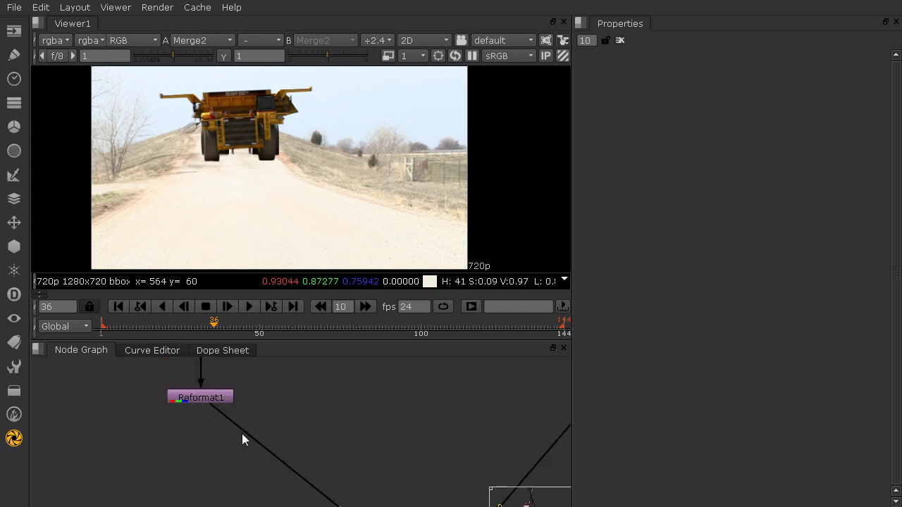
click(222, 398)
key(Tab)
text(Grain)
key(Down)
key(Return)
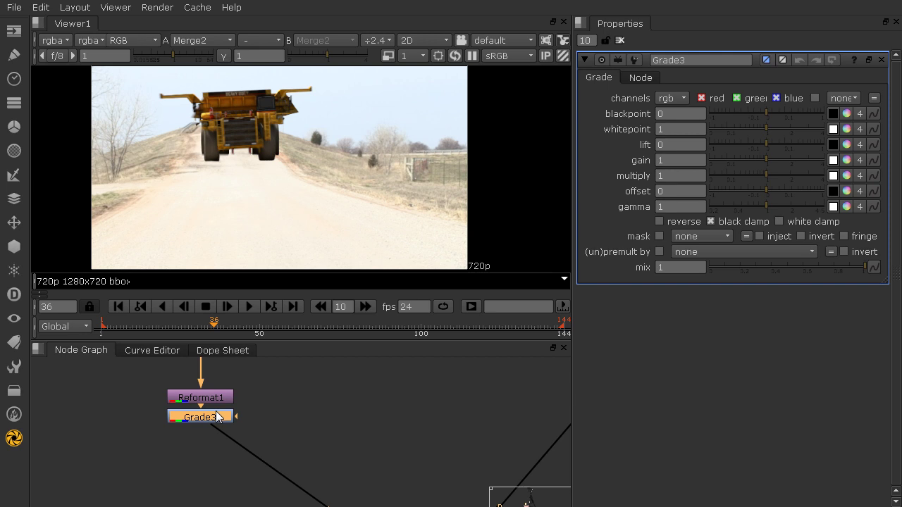
drag(218, 418, 218, 431)
Set the new Grade node's blackpoint to 0.06, judging it on the dark tree beside the hill
scroll(284, 125, up, 5)
scroll(409, 180, up, 3)
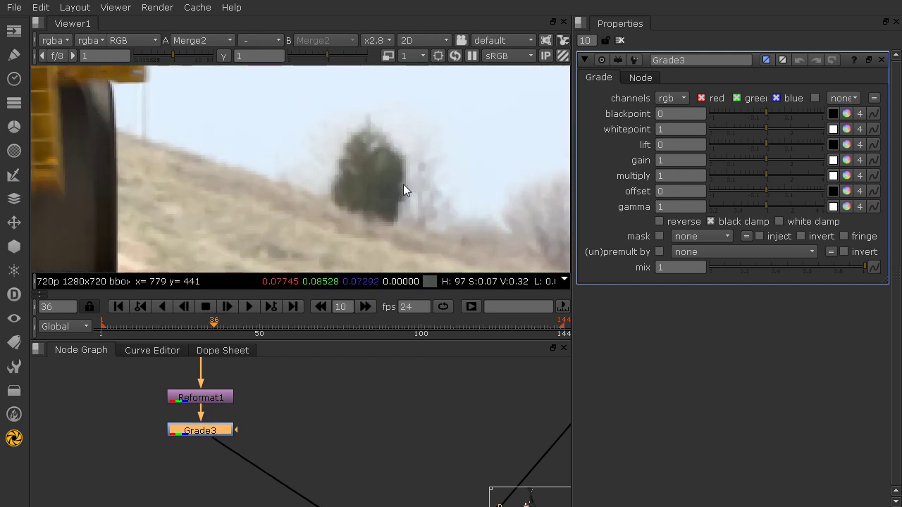
scroll(379, 197, up, 3)
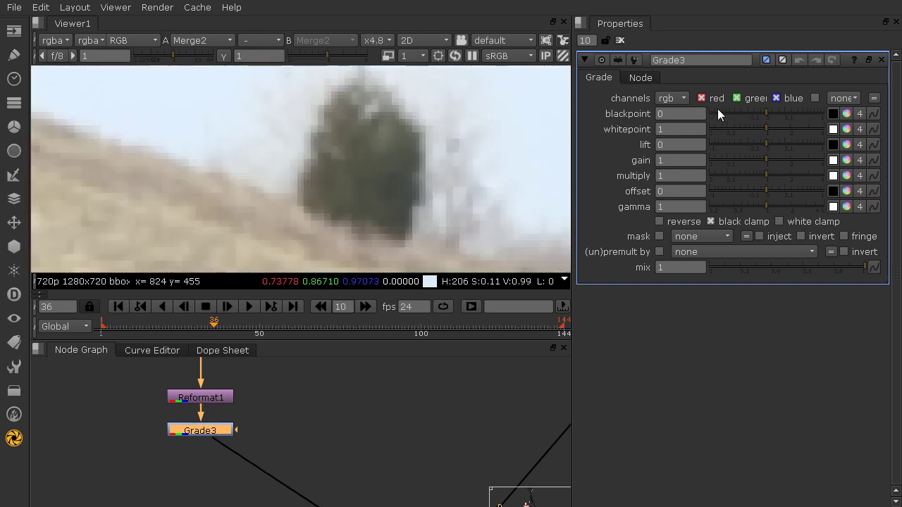
drag(768, 113, 781, 113)
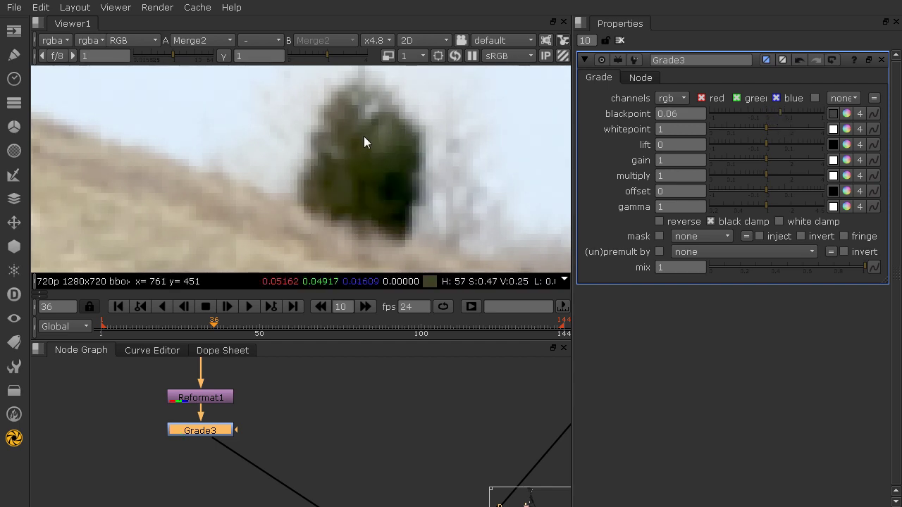
middle_drag(388, 197, 283, 141)
scroll(304, 193, down, 7)
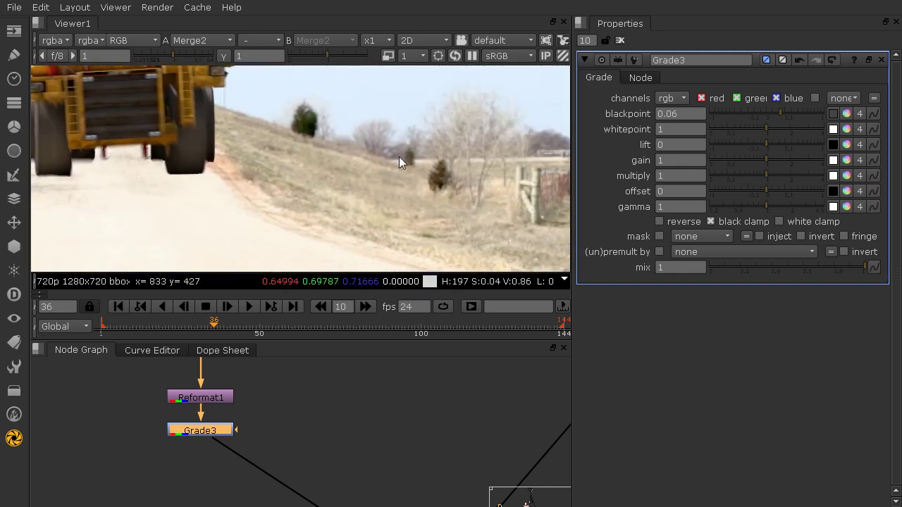
scroll(313, 142, up, 5)
scroll(308, 135, down, 4)
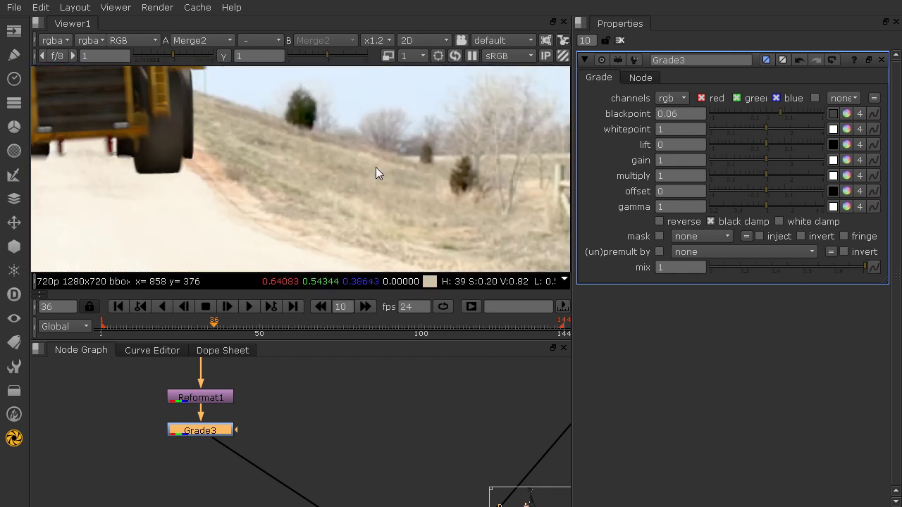
Disable black clamp on the Grade node and turn on the viewer's zebra-stripe overlay for out-of-range pixels
click(737, 223)
click(564, 56)
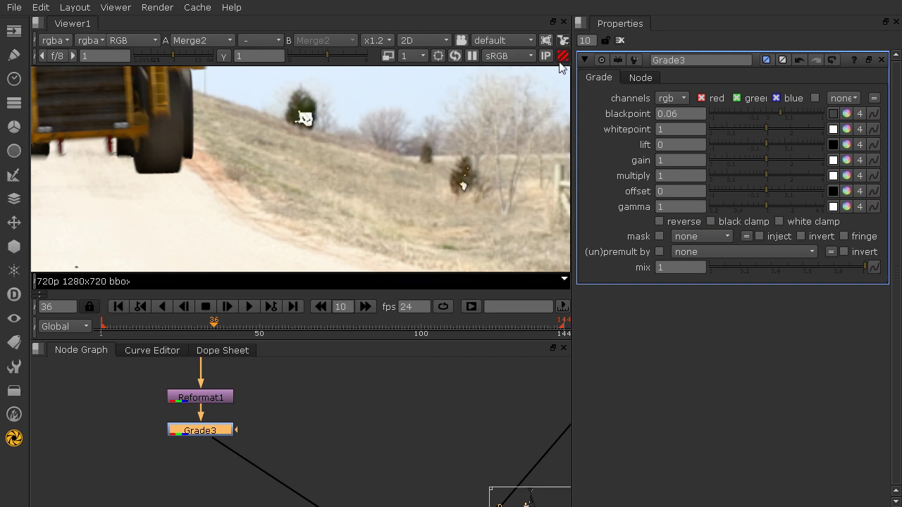
scroll(360, 195, down, 3)
scroll(360, 183, up, 5)
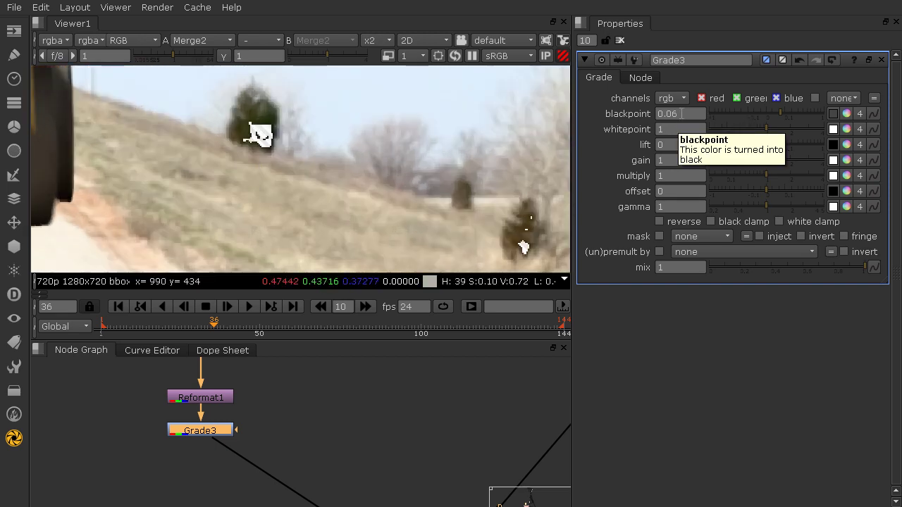
Set the Grade node's blackpoint to 0.03 and check the sky for clipped areas
click(682, 114)
key(Down)
key(Down)
key(Down)
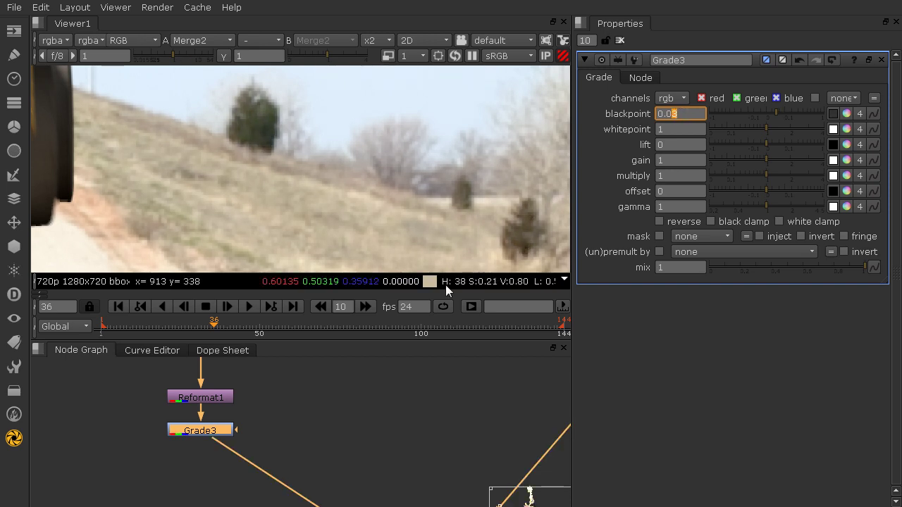
scroll(452, 261, down, 3)
middle_drag(335, 219, 333, 250)
scroll(434, 117, up, 3)
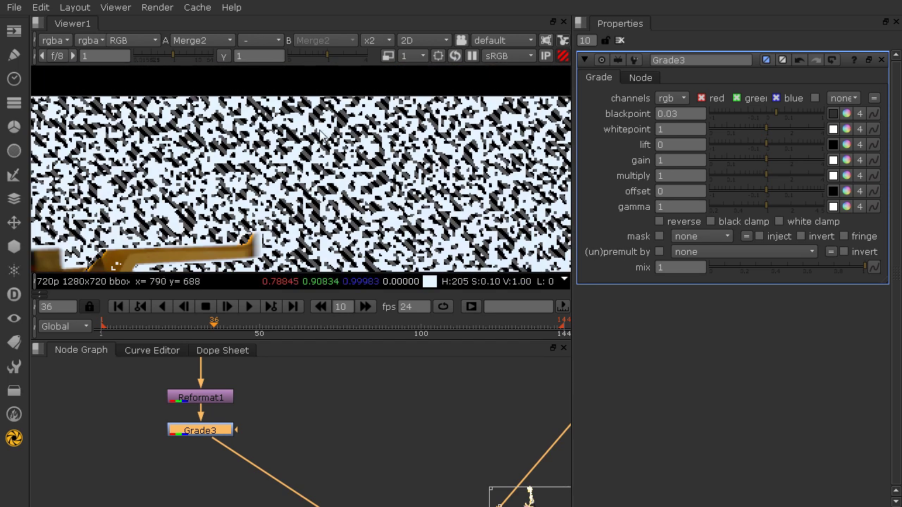
Turn off the zebra-stripe overlay and inspect the brightness of the whole plate
click(563, 56)
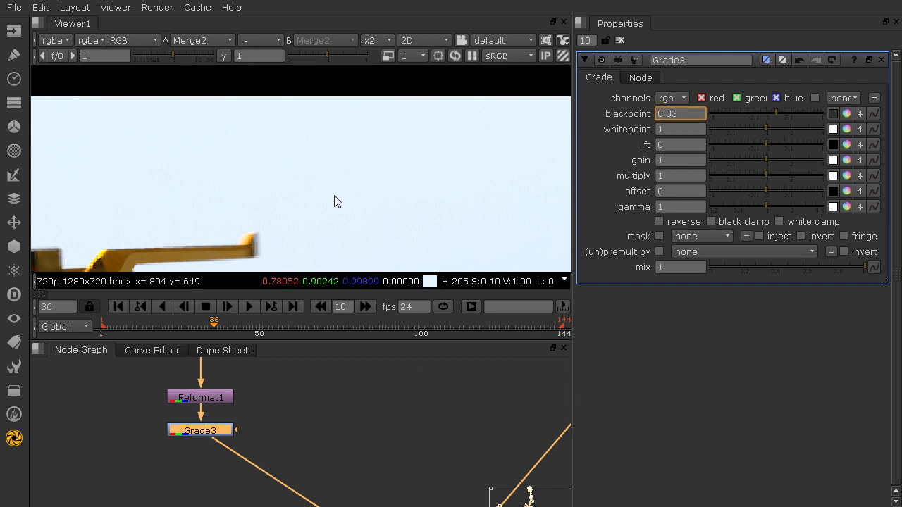
scroll(327, 155, down, 5)
scroll(332, 134, down, 3)
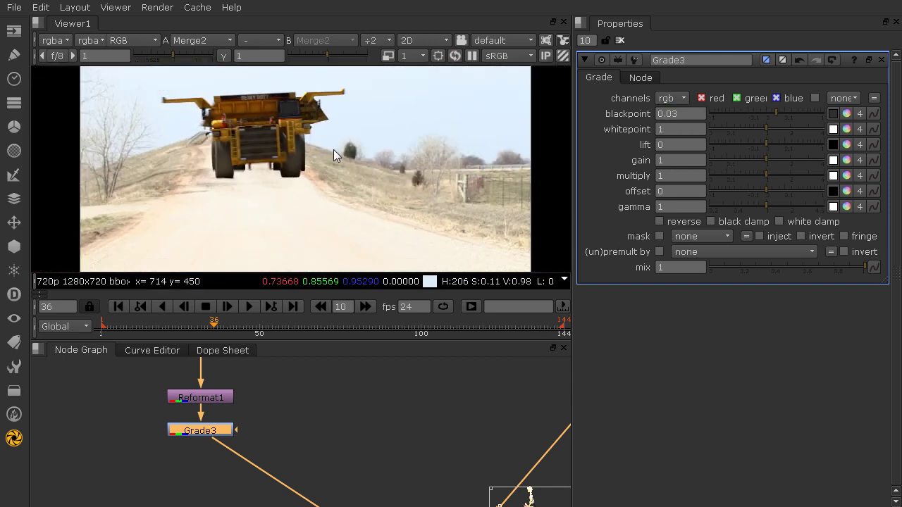
middle_drag(359, 178, 285, 157)
scroll(312, 161, up, 2)
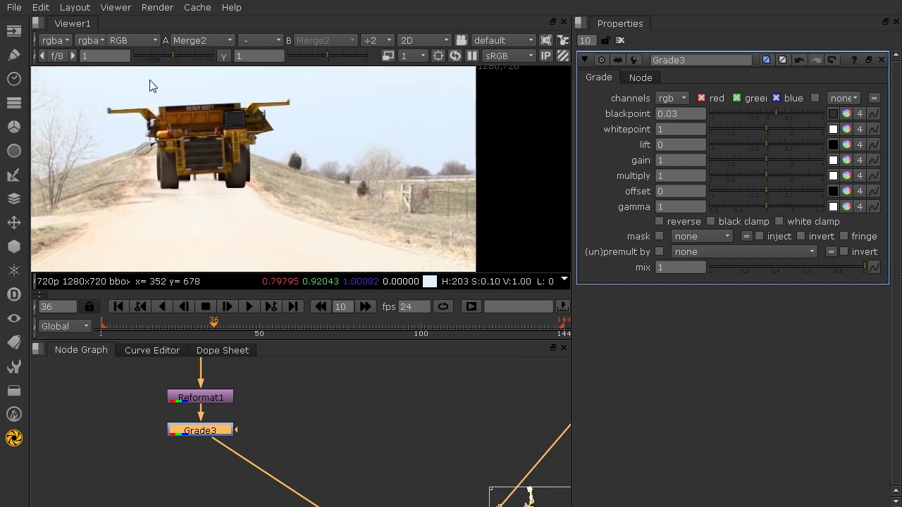
middle_drag(213, 202, 280, 154)
scroll(278, 159, up, 1)
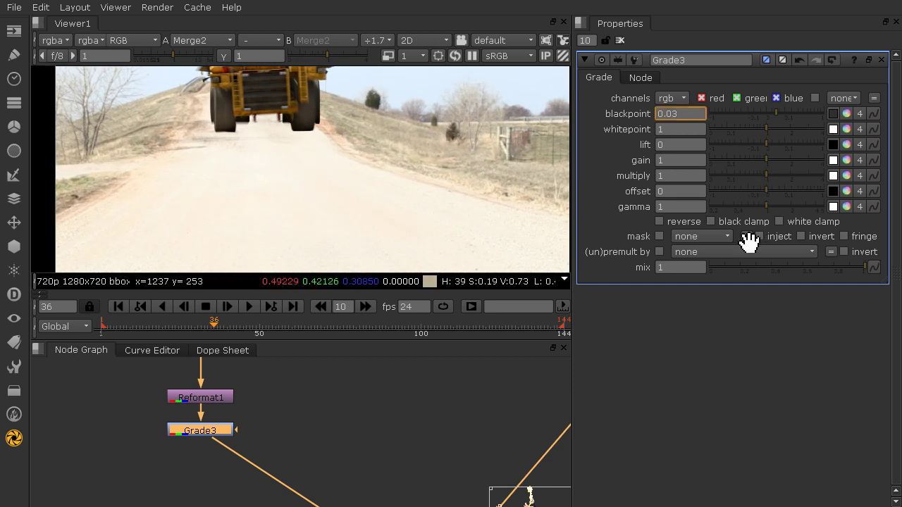
Set the Grade node's gamma to 0.8 to darken the plate's midtones
mouse_move(761, 206)
mouse_down()
mouse_move(751, 205)
mouse_move(759, 207)
mouse_up()
scroll(392, 193, down, 2)
middle_drag(398, 143, 401, 162)
scroll(400, 203, up, 1)
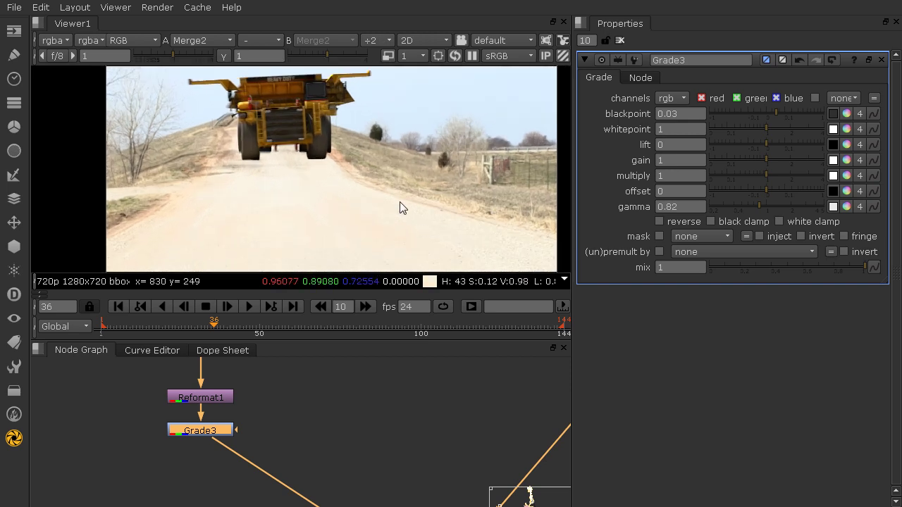
mouse_move(758, 204)
mouse_down()
mouse_move(728, 209)
mouse_move(759, 210)
mouse_up()
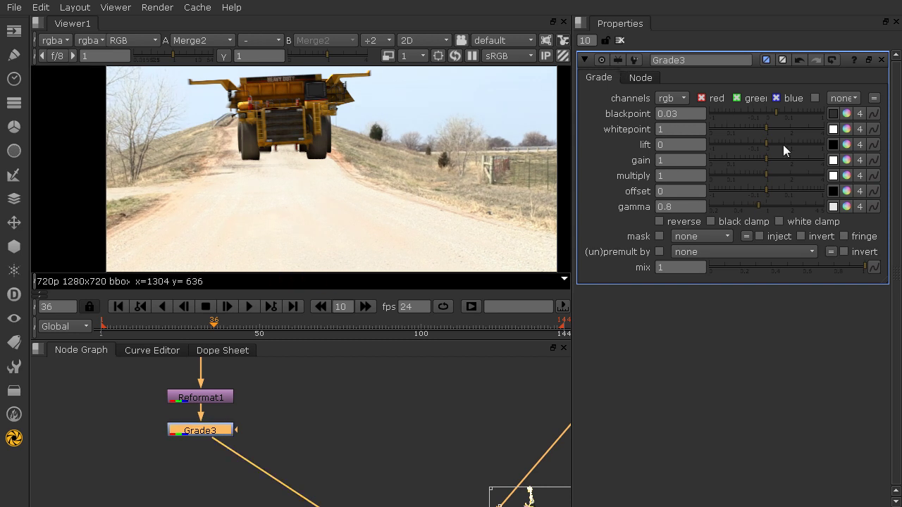
Set the Grade node's gain to 0.8 and check the plate's highlights with the zebra-stripe overlay on
drag(763, 160, 760, 160)
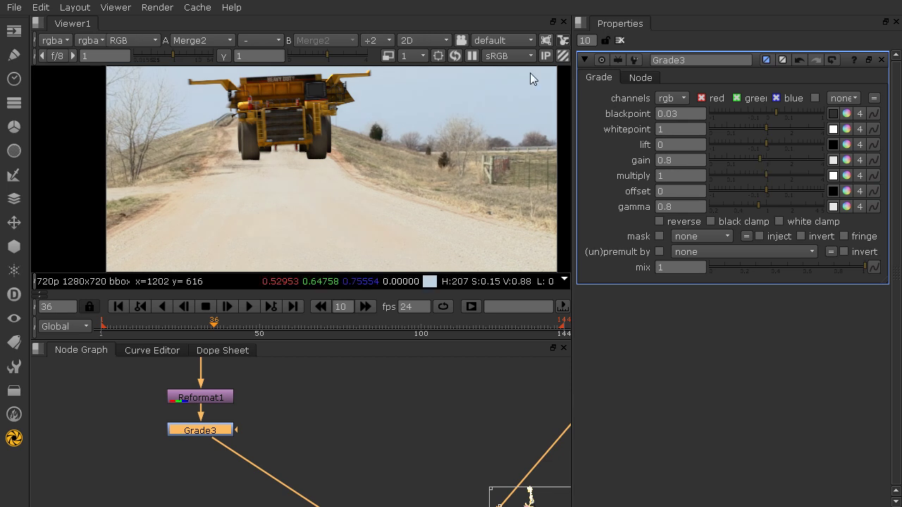
click(561, 57)
middle_drag(511, 87, 510, 100)
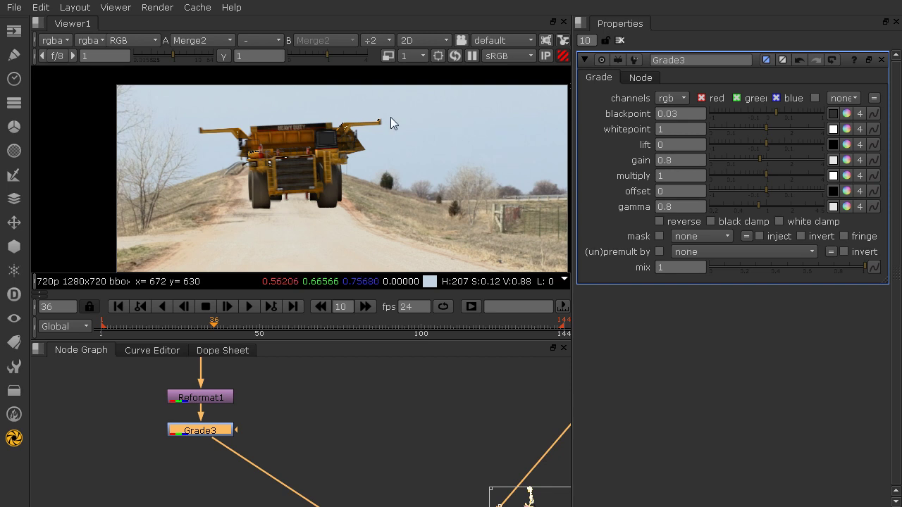
middle_drag(346, 205, 387, 147)
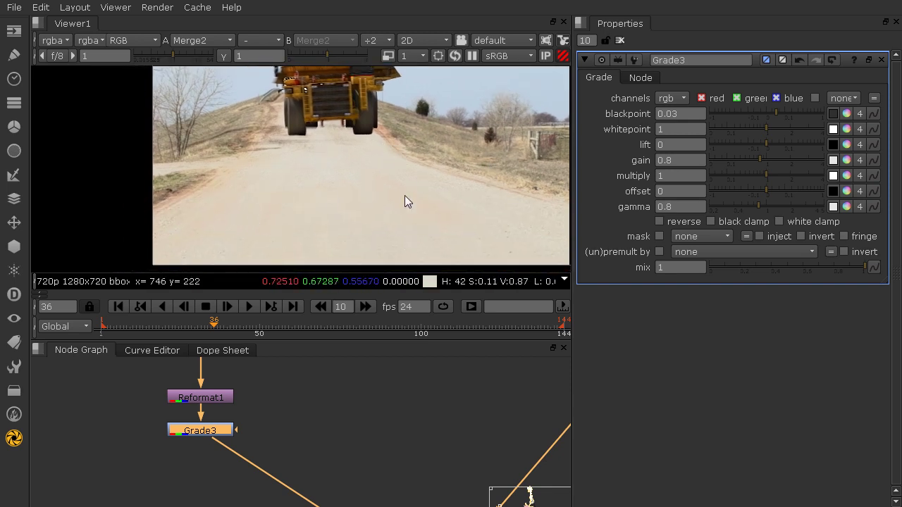
middle_drag(405, 195, 352, 189)
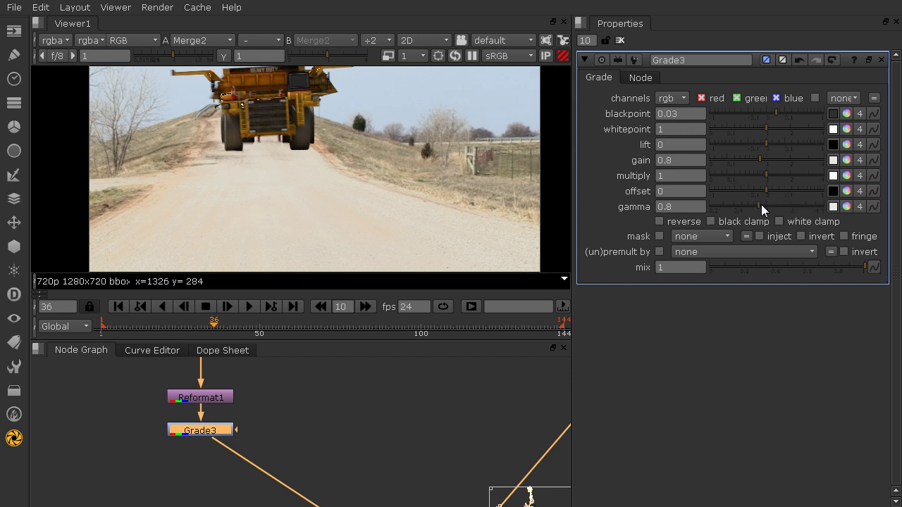
Set the Grade node's gamma to 0.68 and check the result on the road
drag(758, 206, 753, 205)
scroll(175, 185, down, 3)
scroll(171, 184, up, 5)
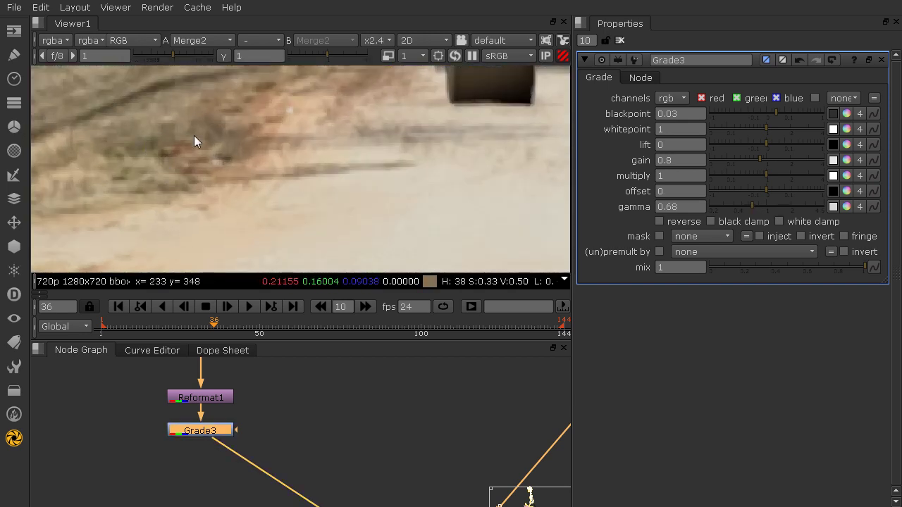
scroll(194, 138, down, 2)
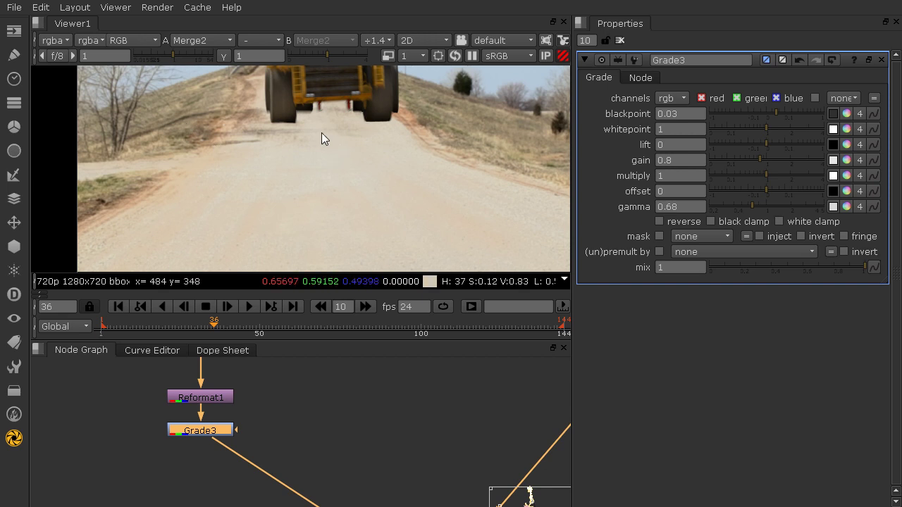
Set the Grade node's offset to 0.02 to lift the blacks in the dark tree
scroll(495, 78, up, 8)
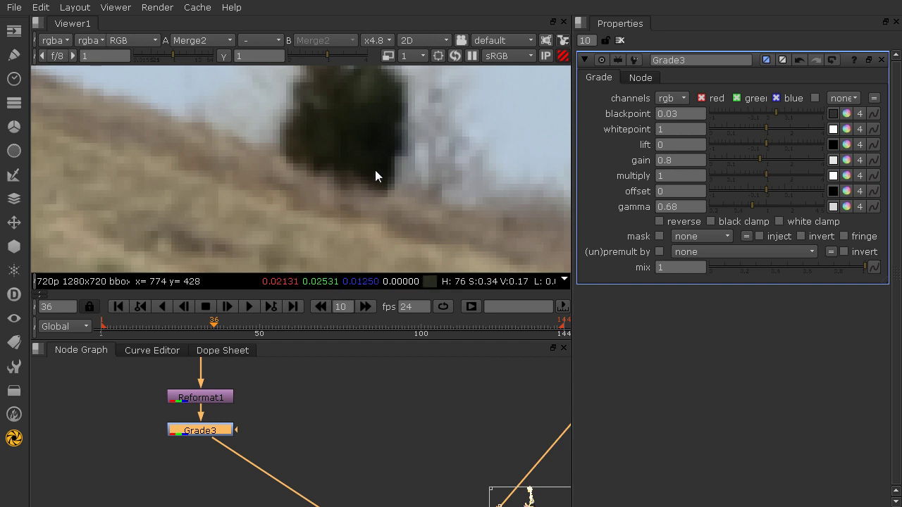
click(683, 189)
key(Up)
key(Down)
text(3)
scroll(405, 168, down, 5)
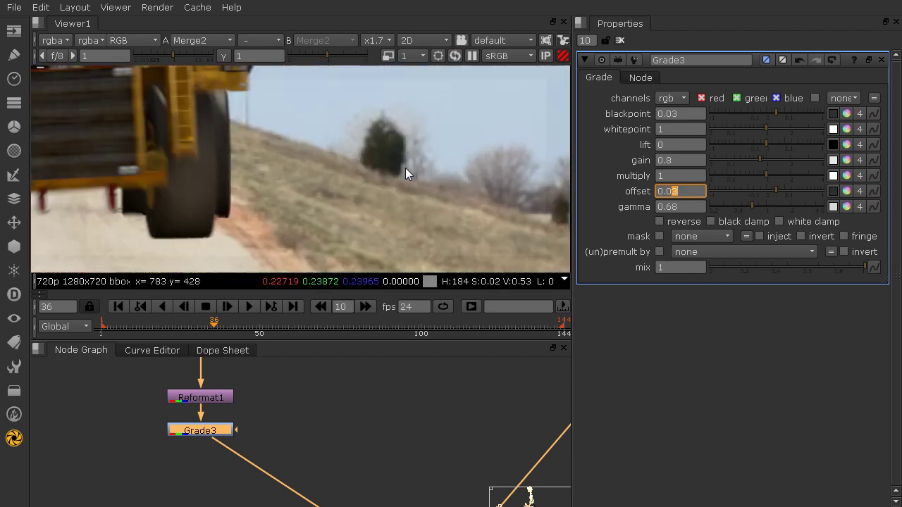
scroll(404, 166, up, 2)
key(Down)
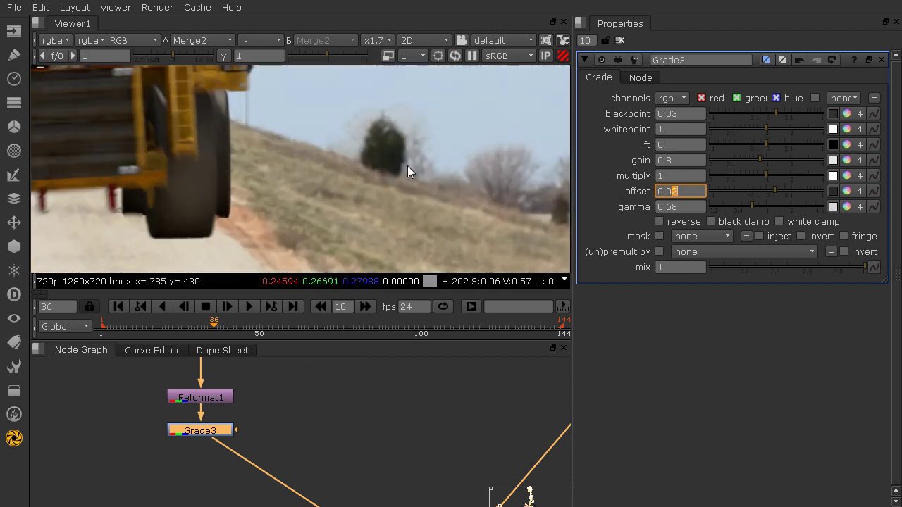
scroll(407, 166, up, 4)
scroll(376, 168, down, 6)
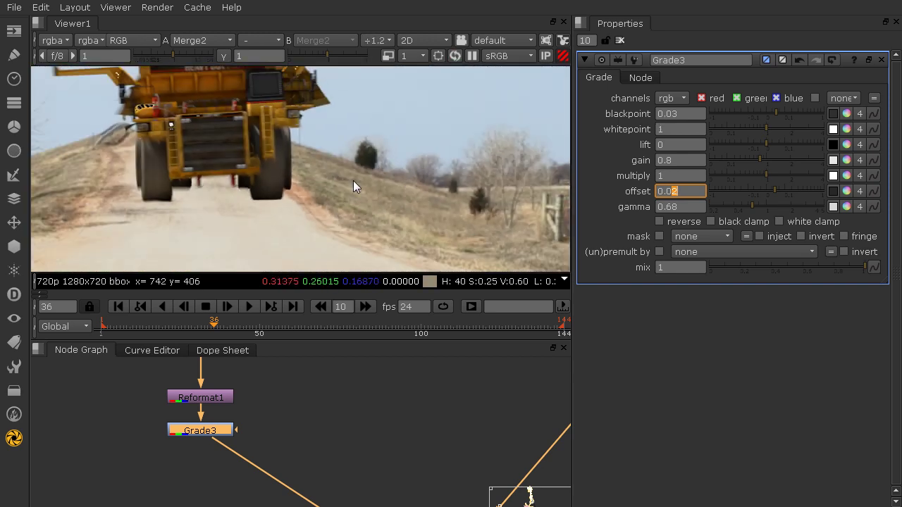
scroll(342, 173, down, 2)
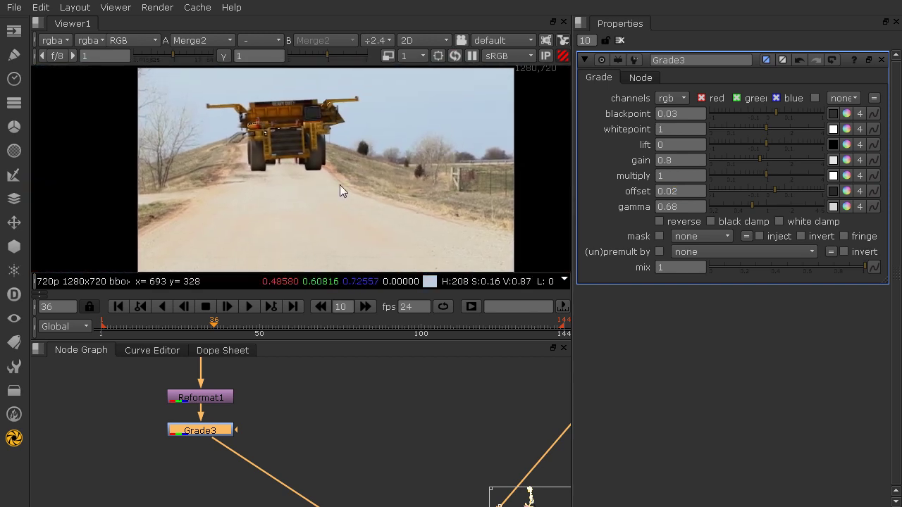
scroll(341, 186, up, 1)
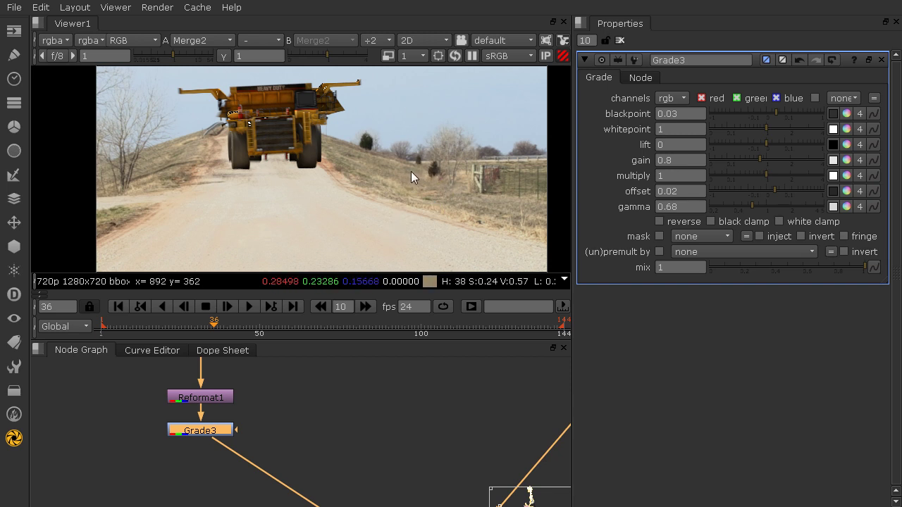
Insert a Dot in the pipe below Merge13 and reconnect the Shuffle3 input from Merge13 to that Dot
middle_drag(440, 411, 203, 488)
scroll(248, 418, down, 4)
middle_drag(258, 380, 229, 506)
middle_drag(243, 394, 264, 491)
scroll(267, 449, up, 3)
middle_drag(265, 442, 262, 377)
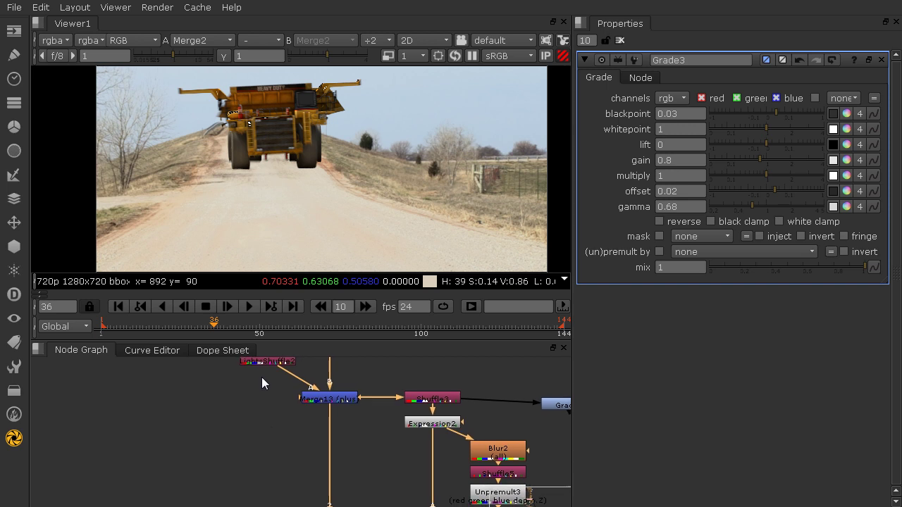
ctrl+drag(329, 460, 329, 445)
drag(366, 399, 329, 446)
scroll(324, 470, down, 5)
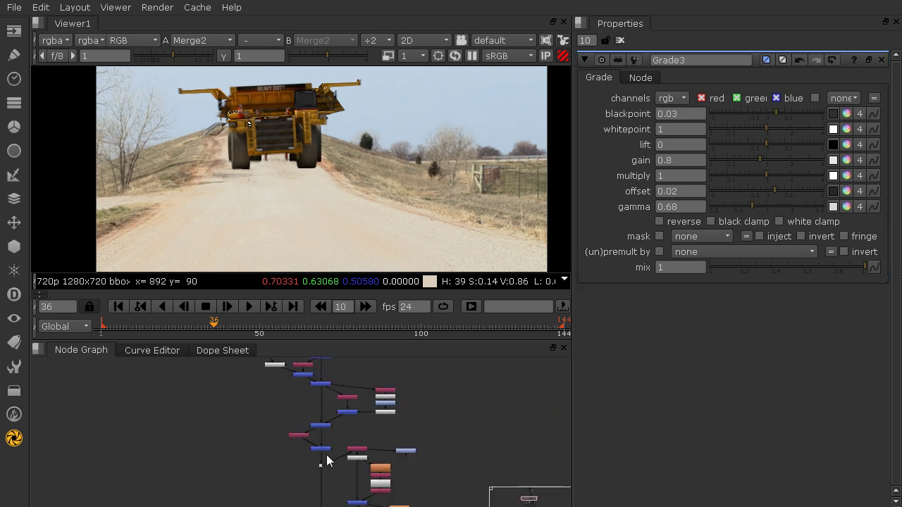
Shift the upstream nodes of the main pipe away from the Dot to open a gap above the Shuffle3 branch
ctrl+drag(322, 487, 322, 471)
click(331, 451)
middle_drag(331, 450, 331, 482)
ctrl+drag(328, 482, 329, 369)
click(342, 405)
Insert an Unpremult node in the upper part of the open stretch of the main pipe above the Dot
scroll(342, 404, up, 4)
middle_drag(308, 384, 331, 440)
scroll(331, 441, up, 2)
key(Tab)
text(unp)
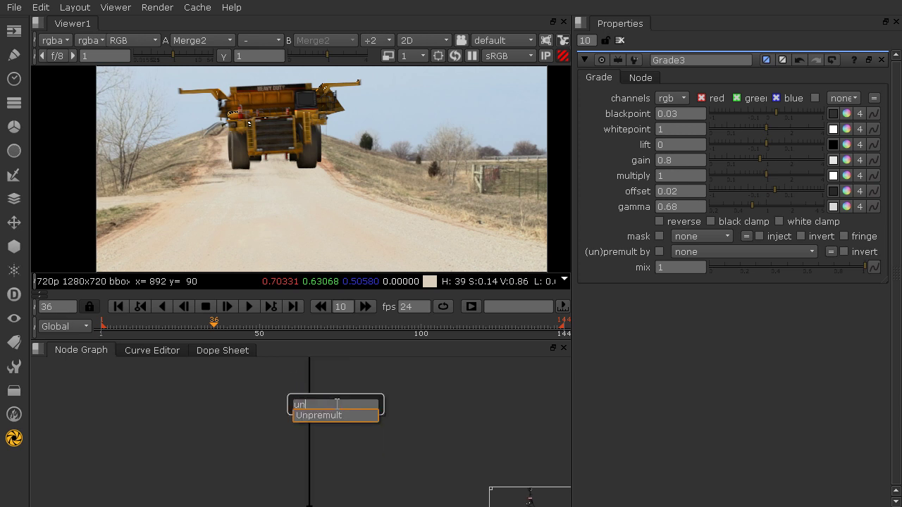
key(Return)
drag(336, 385, 327, 254)
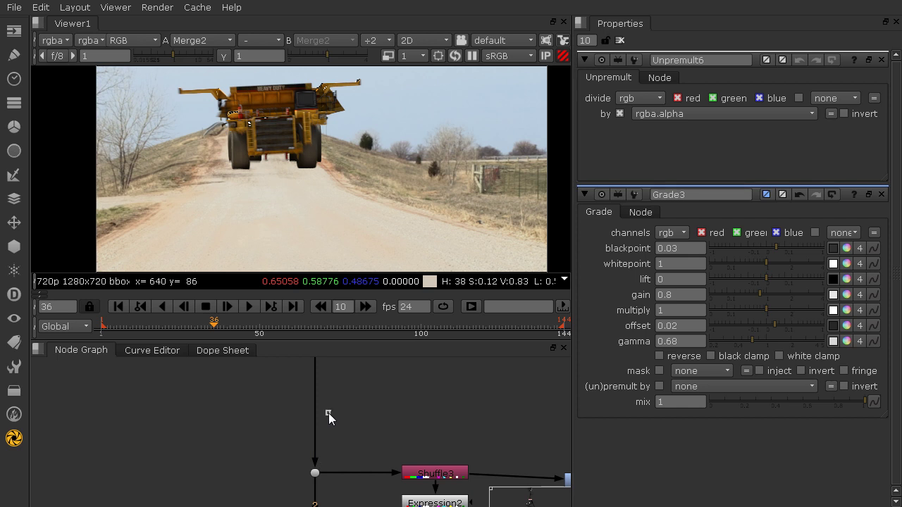
Insert a Premult node in the main pipe just above the Dot, below the Unpremult
key(Tab)
text(prem)
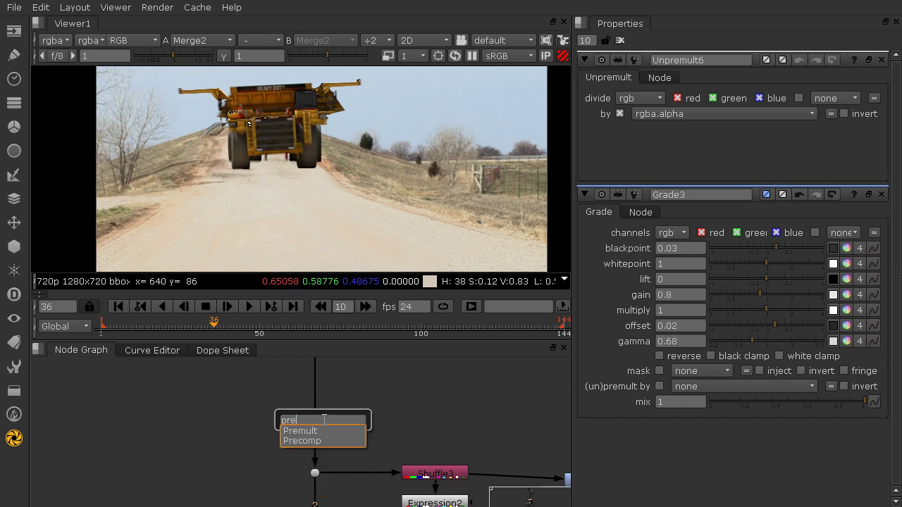
key(Return)
drag(328, 425, 324, 436)
middle_drag(327, 398, 323, 506)
drag(343, 410, 340, 428)
middle_drag(298, 453, 296, 358)
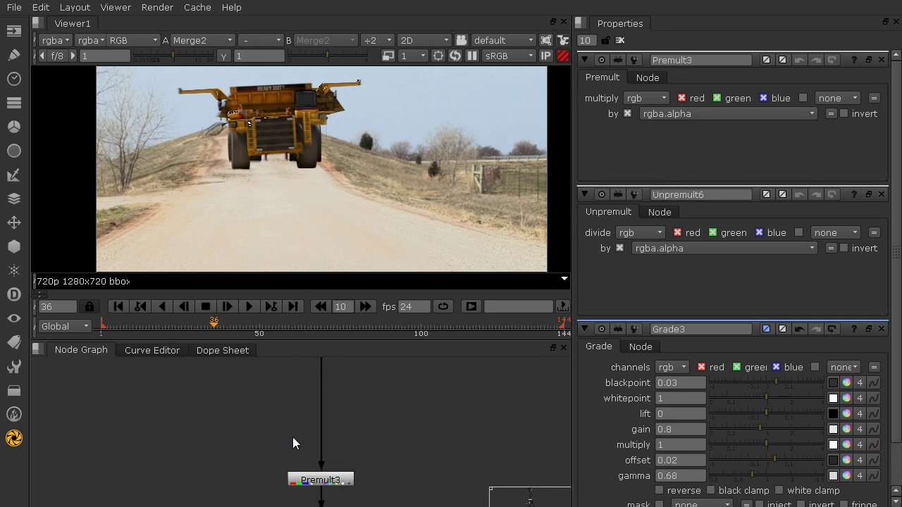
Insert a Grade node between the Unpremult and Premult nodes and set its gamma to 2 to brighten the truck
key(g)
drag(295, 428, 321, 440)
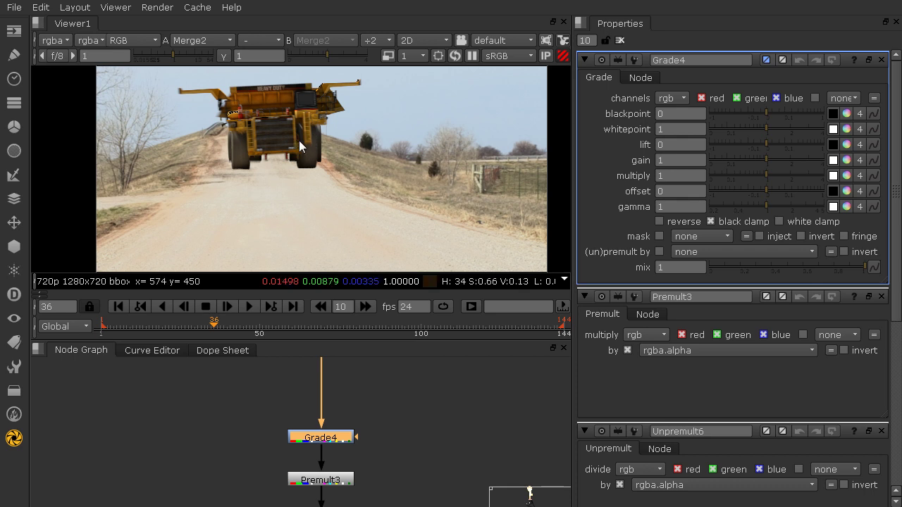
scroll(290, 142, up, 3)
scroll(313, 138, down, 3)
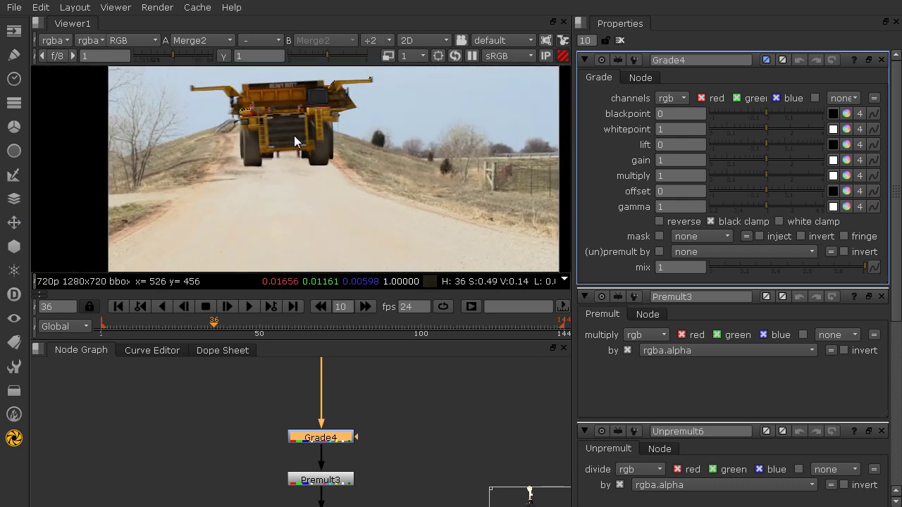
drag(774, 208, 789, 208)
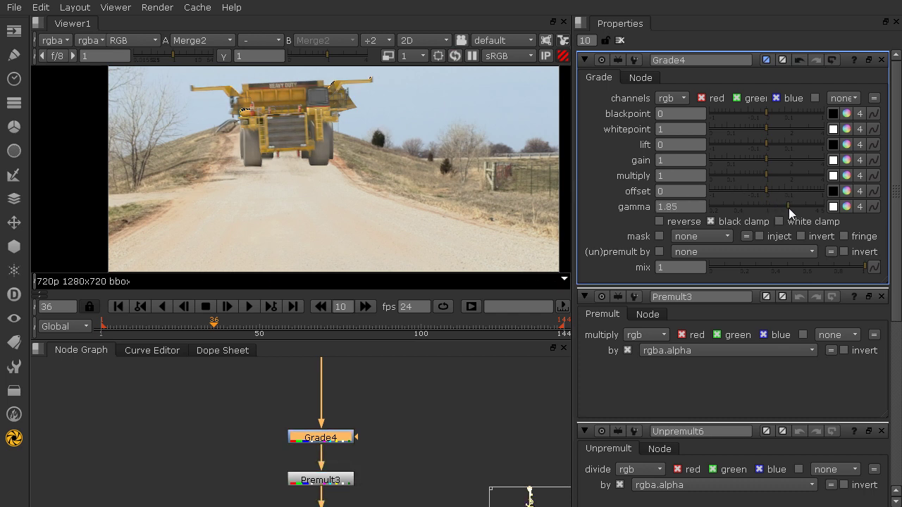
scroll(241, 114, up, 3)
scroll(337, 119, down, 4)
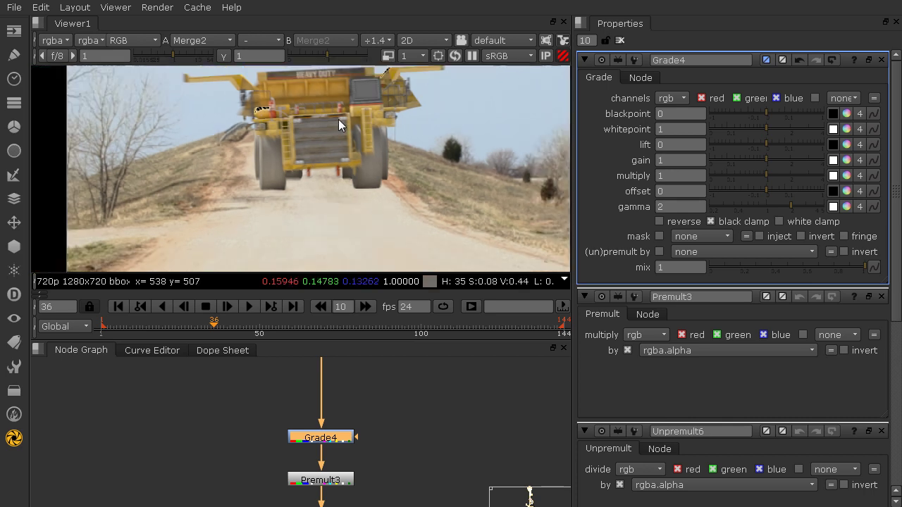
scroll(351, 86, up, 3)
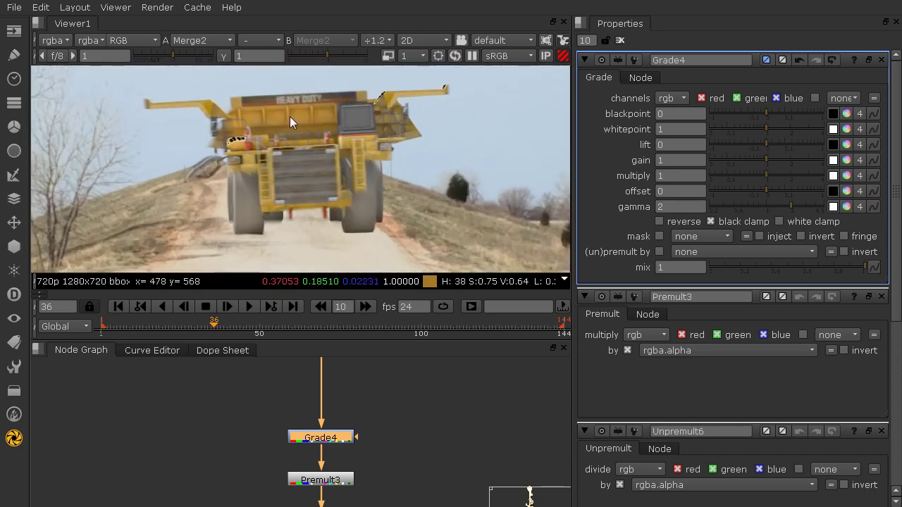
Set the truck Grade's gain to 1.3 and compare the truck with the surrounding plate
drag(766, 160, 775, 159)
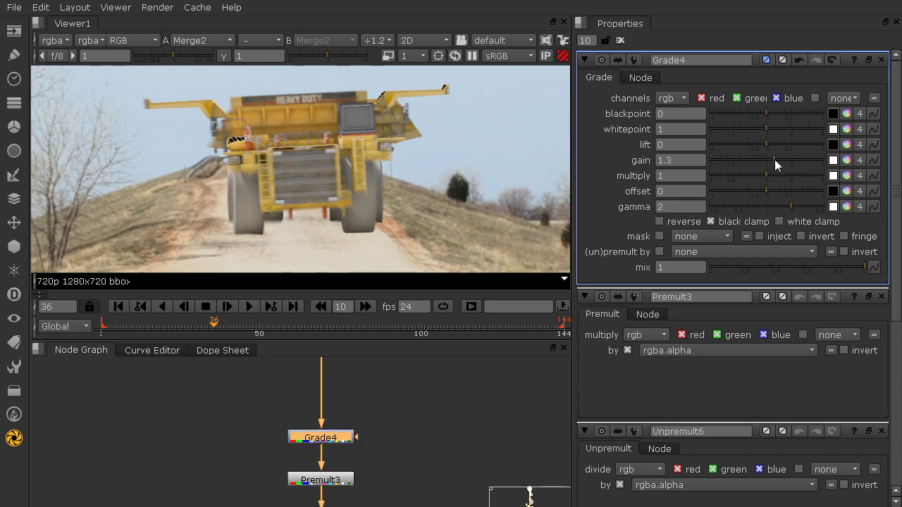
scroll(352, 156, down, 3)
scroll(366, 178, up, 2)
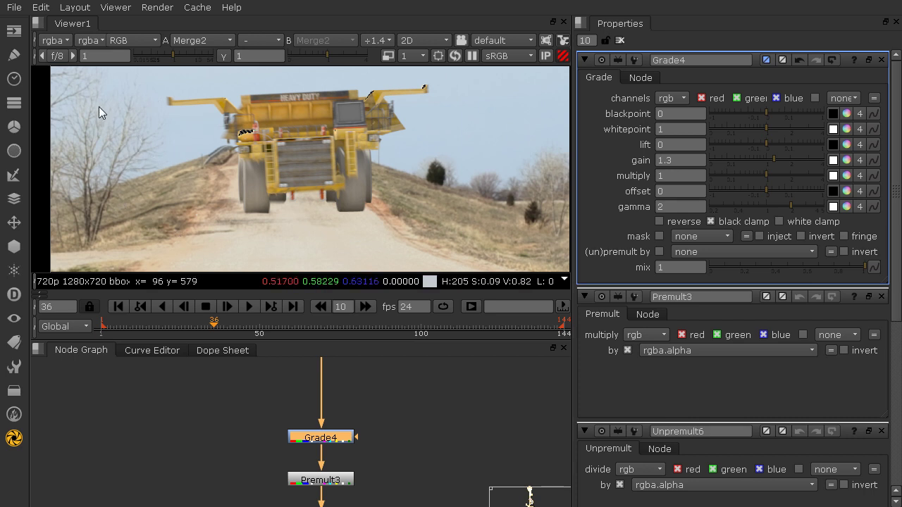
middle_drag(384, 192, 337, 198)
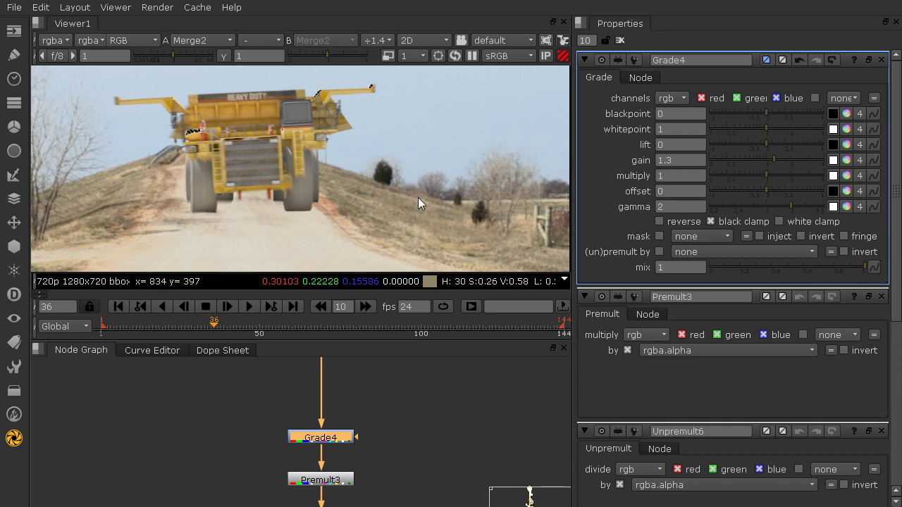
Try blackpoint values up to 0.02 on the truck Grade and settle on 0.01
click(679, 115)
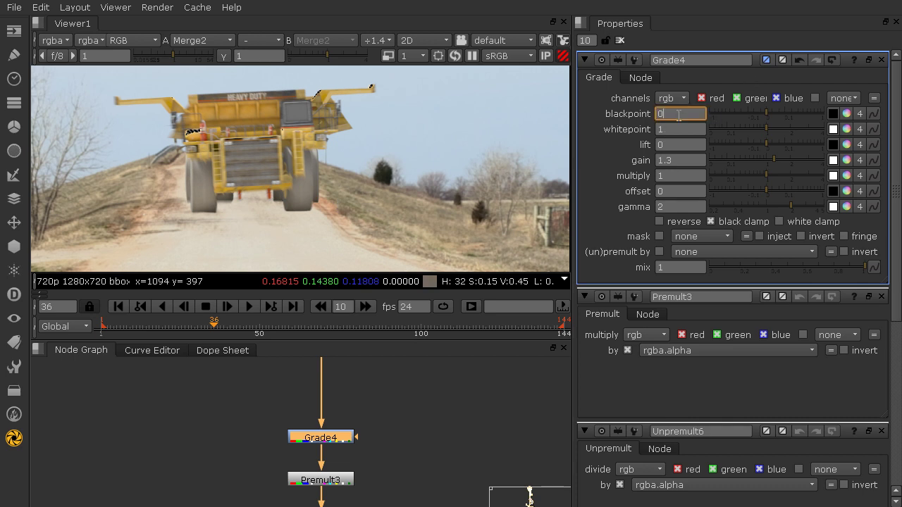
key(Up)
key(Down)
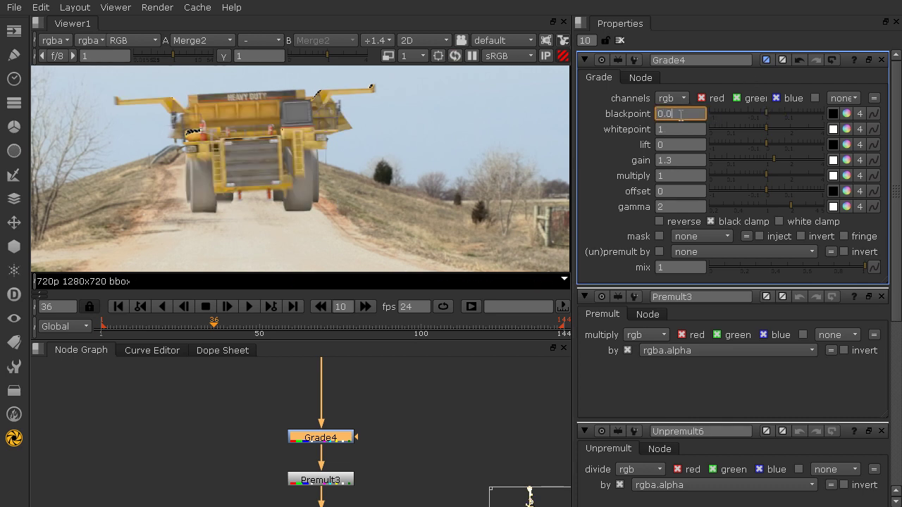
scroll(225, 190, up, 5)
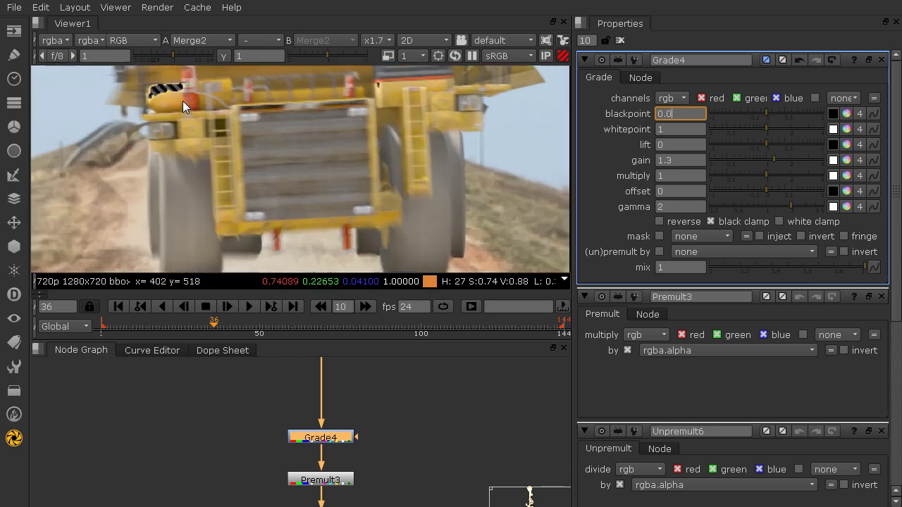
scroll(238, 134, up, 2)
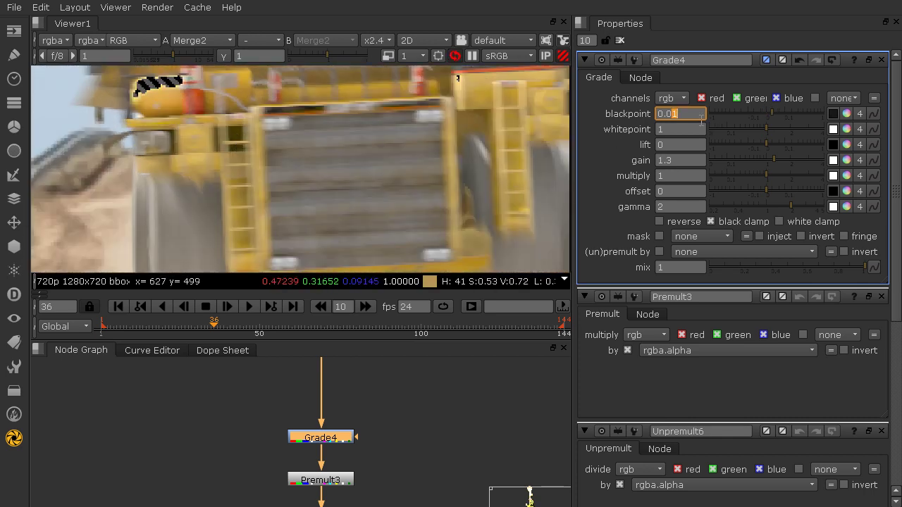
key(Up)
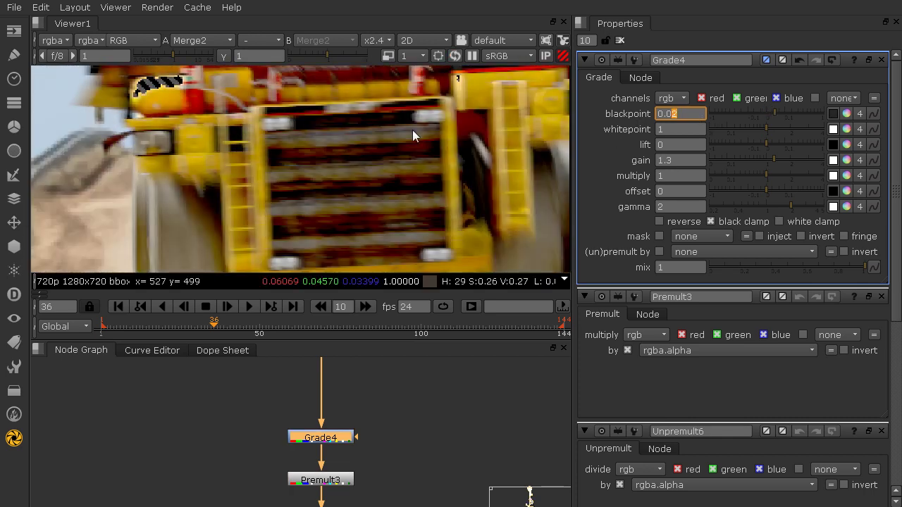
scroll(357, 138, down, 5)
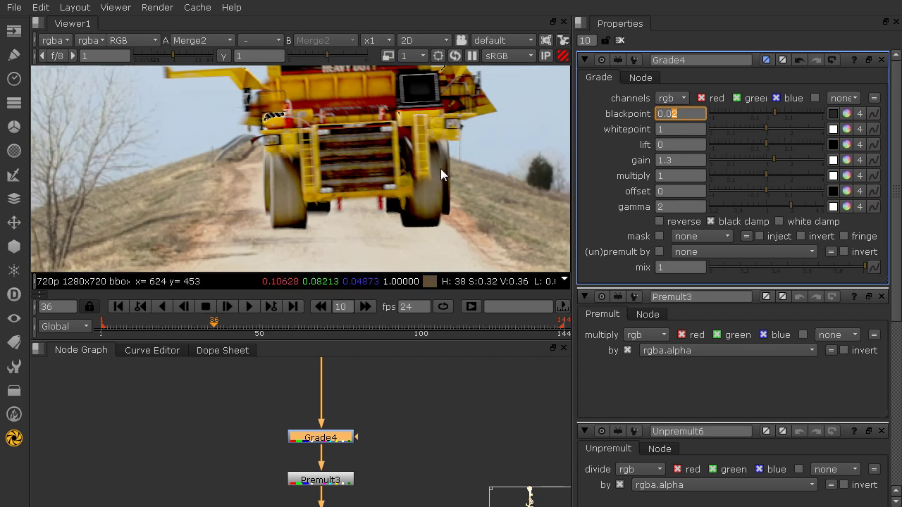
scroll(462, 95, up, 3)
key(Down)
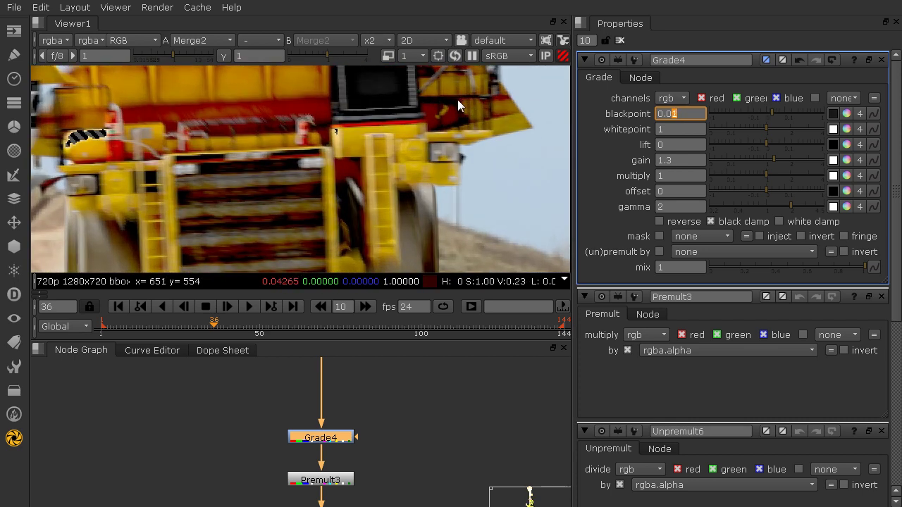
Set the truck Grade's offset to 0.02 to lift the truck's blacks
scroll(457, 99, down, 3)
click(686, 191)
key(Up)
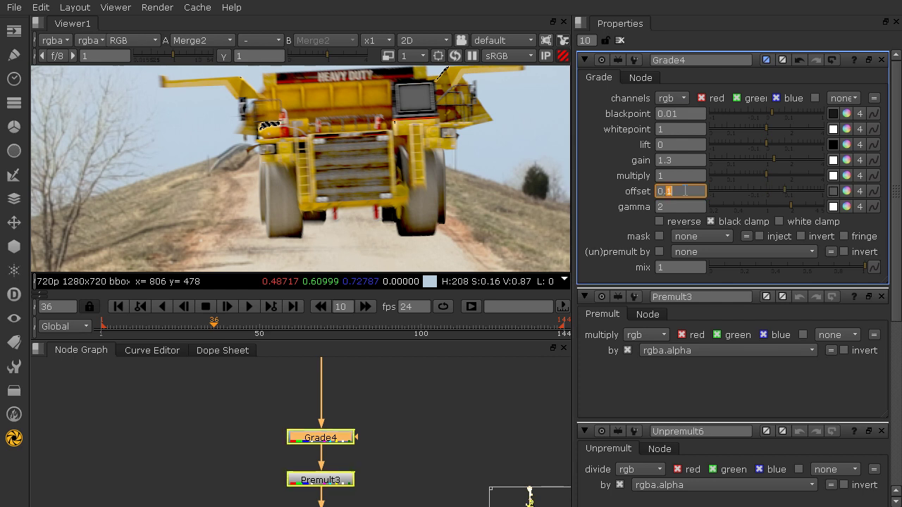
key(Down)
text(1)
key(Up)
scroll(441, 182, down, 2)
scroll(442, 182, up, 2)
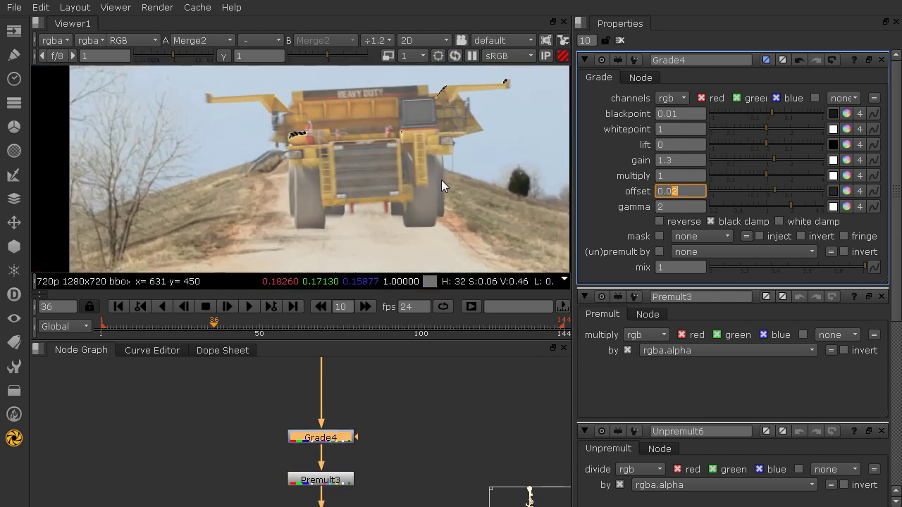
scroll(442, 180, down, 2)
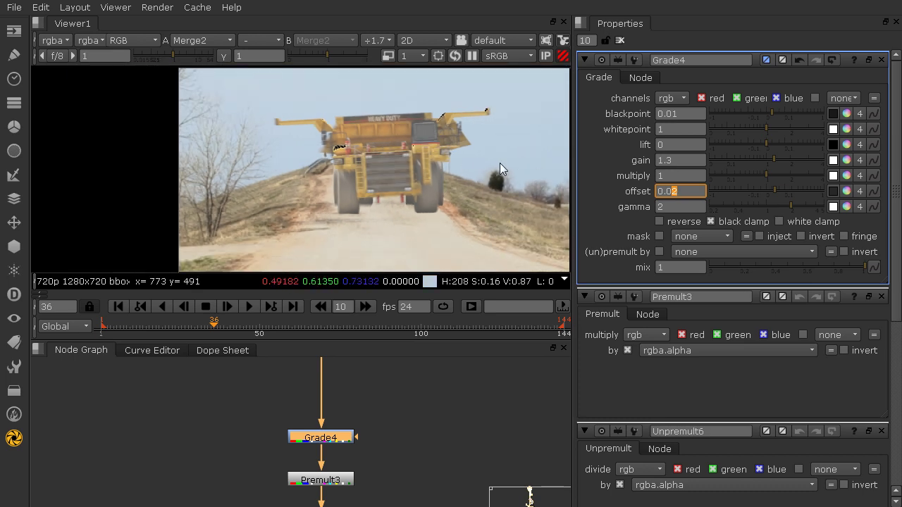
Raise the truck Grade's offset to 0.03 and compare the truck's blacks with the dark tree, zebra-stripe overlay off
scroll(482, 224, up, 2)
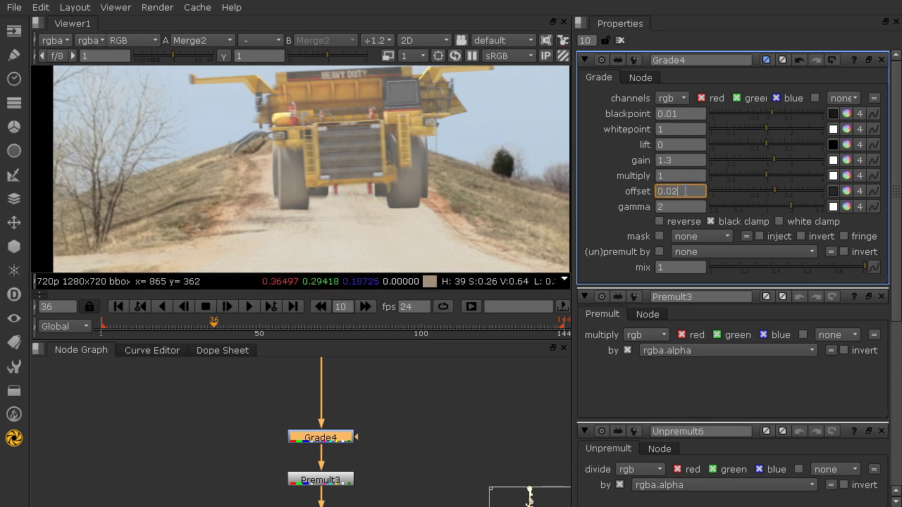
key(Up)
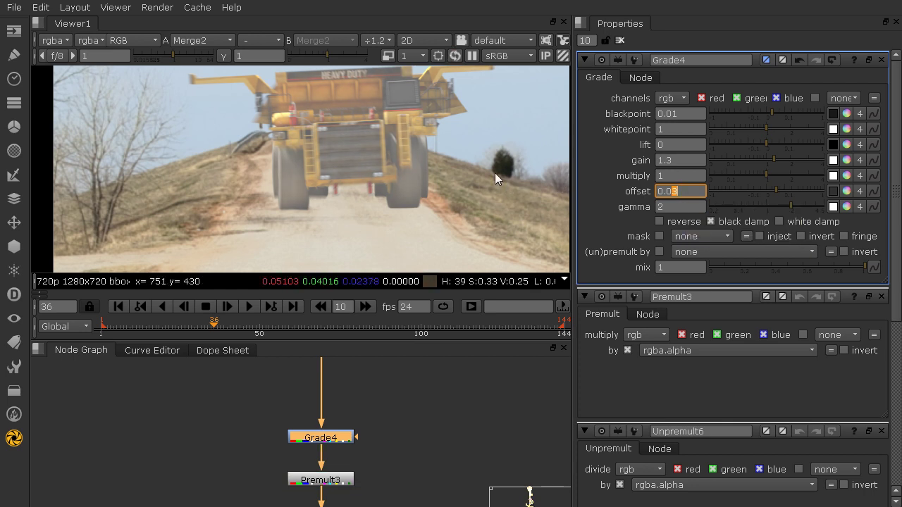
scroll(496, 172, down, 3)
middle_drag(478, 172, 402, 195)
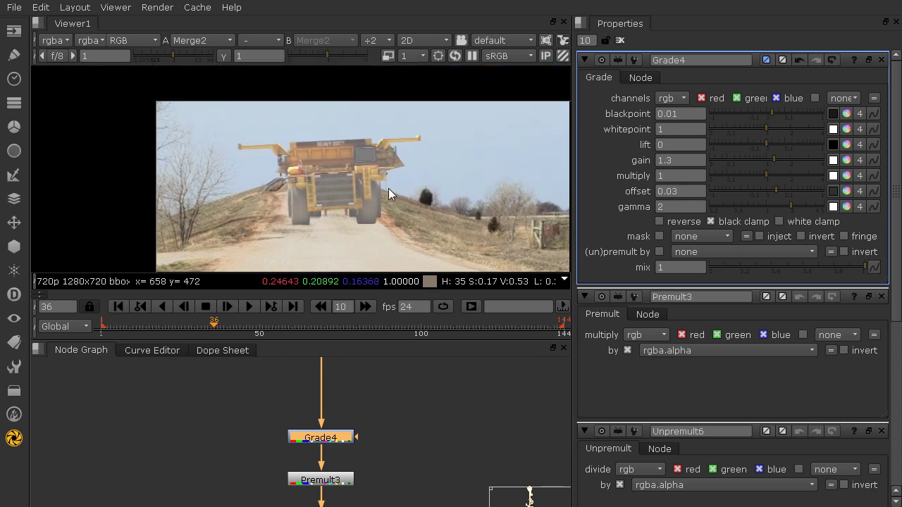
scroll(388, 180, up, 2)
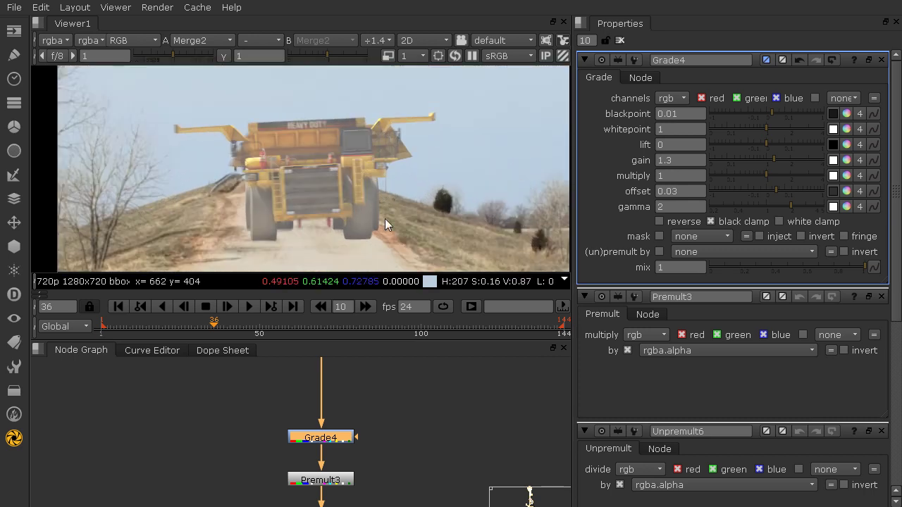
Set the truck Grade's blackpoint to 0.02 and check the truck's dark areas and tyres against the background plate
click(681, 115)
key(Up)
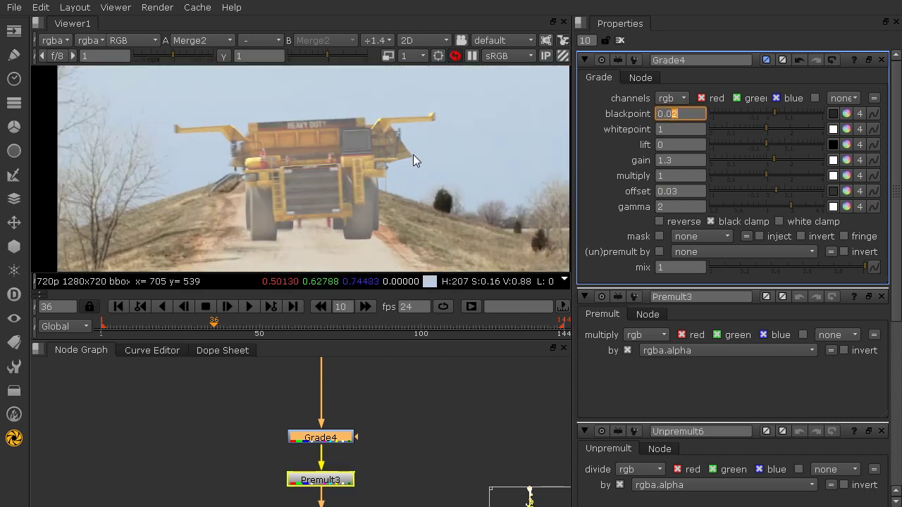
scroll(334, 120, up, 3)
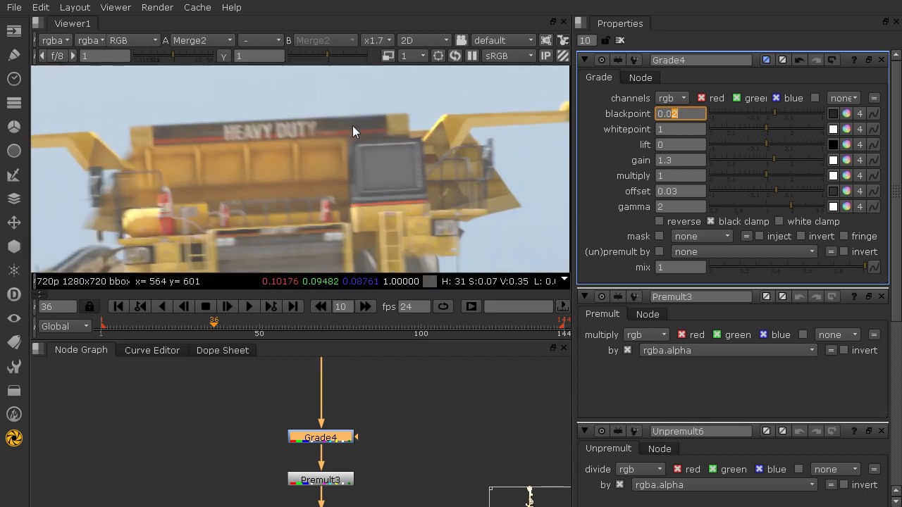
middle_drag(375, 168, 254, 61)
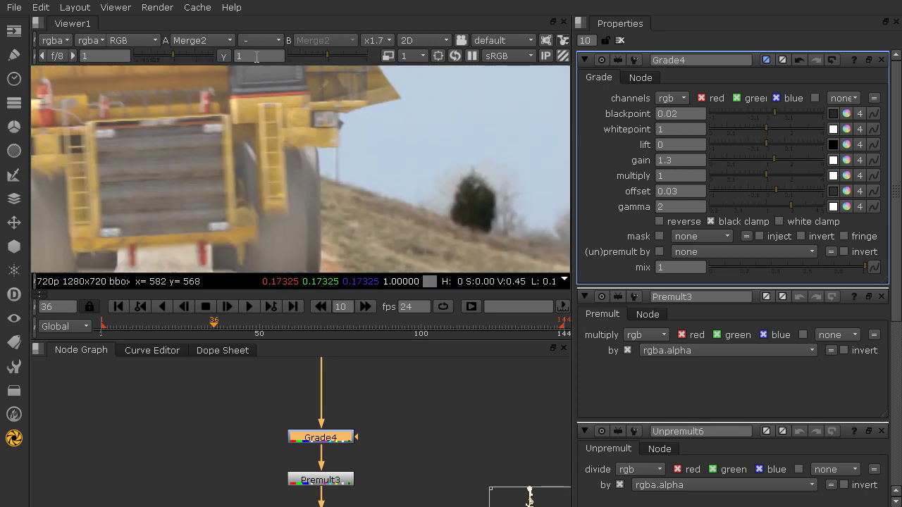
middle_drag(221, 173, 219, 90)
scroll(326, 166, down, 6)
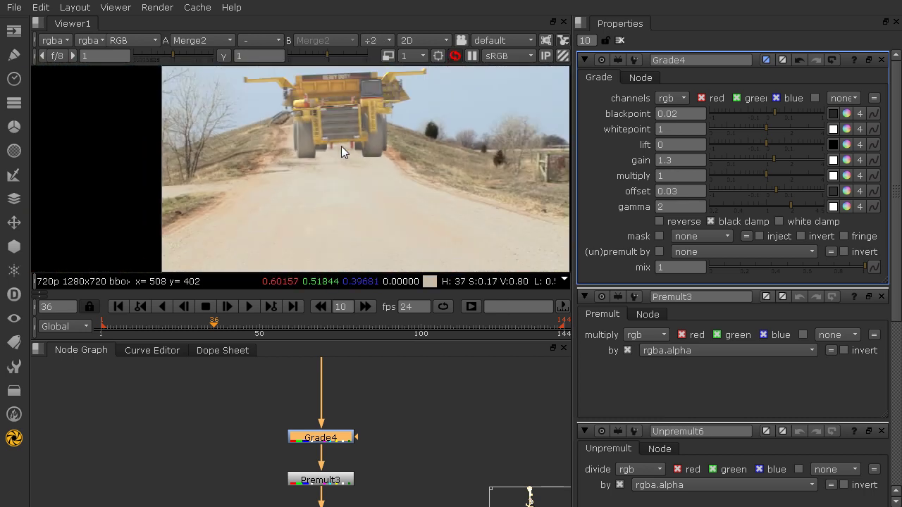
middle_drag(375, 144, 357, 153)
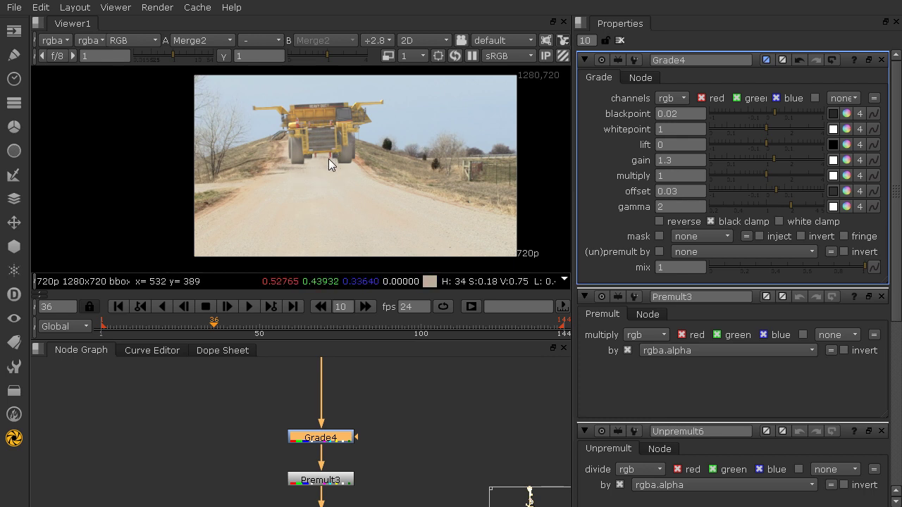
scroll(329, 159, up, 4)
scroll(315, 154, down, 2)
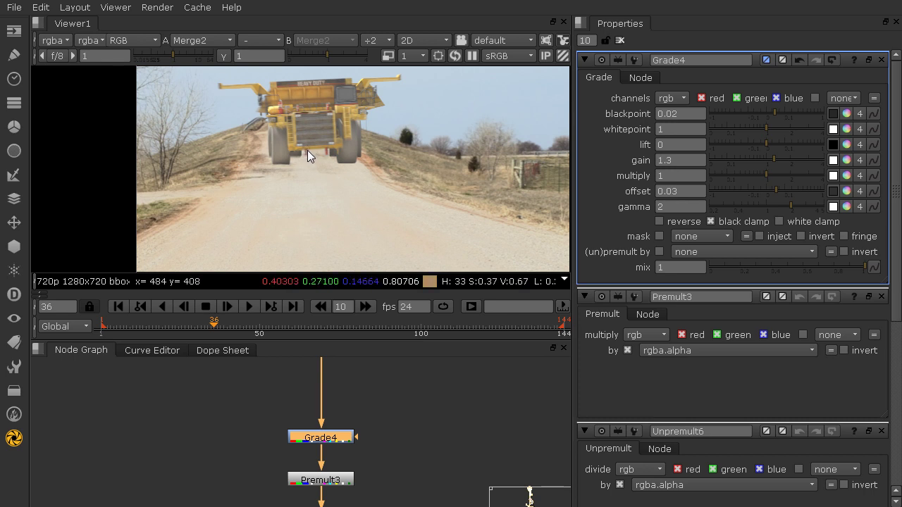
scroll(308, 187, up, 3)
scroll(345, 178, down, 2)
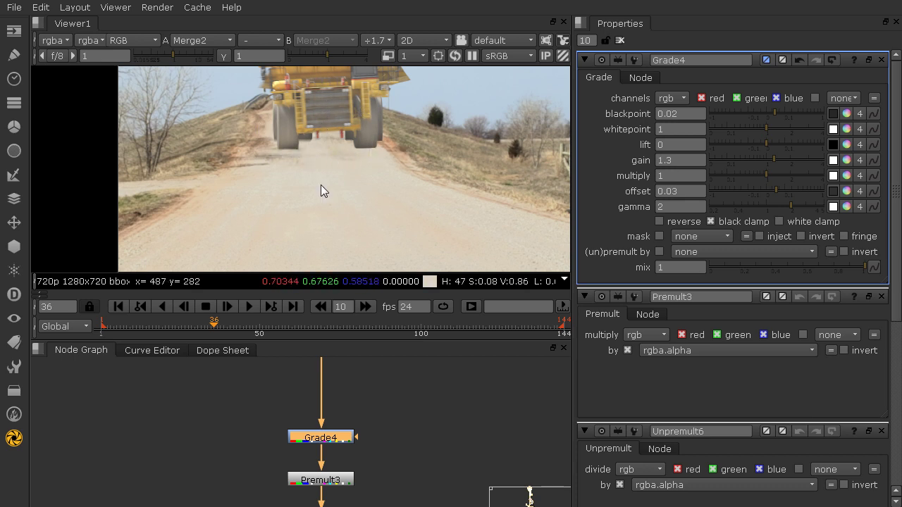
Close all open node properties and bring the surrounding node tree into view
click(621, 40)
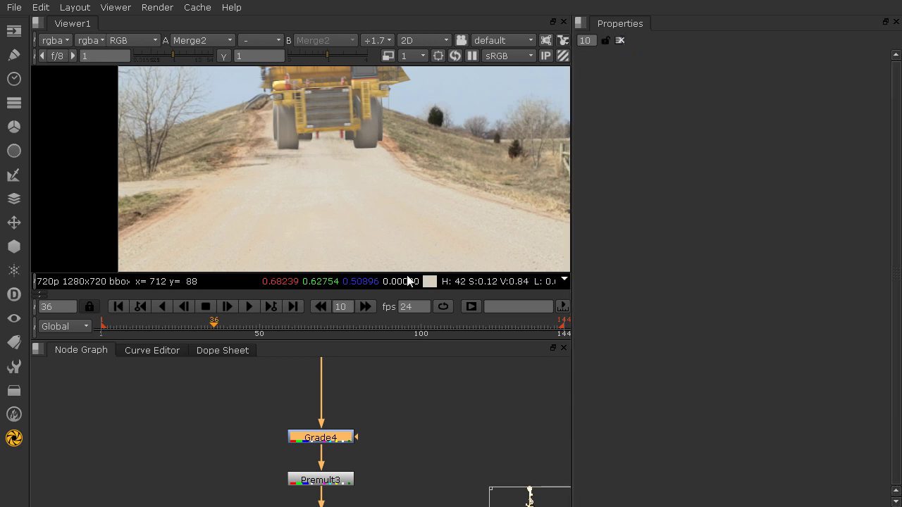
scroll(268, 414, down, 5)
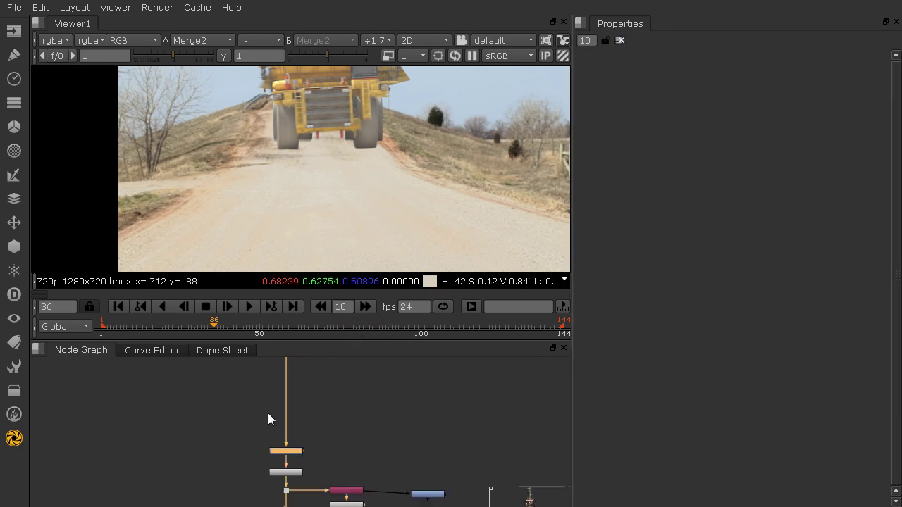
Insert a ColorCorrect node into the truck's main branch beside the AO_tight pass
middle_drag(243, 409, 308, 240)
drag(294, 435, 347, 354)
middle_drag(347, 358, 315, 494)
drag(314, 500, 326, 425)
scroll(320, 445, up, 3)
scroll(320, 439, up, 1)
middle_drag(325, 406, 319, 475)
click(313, 387)
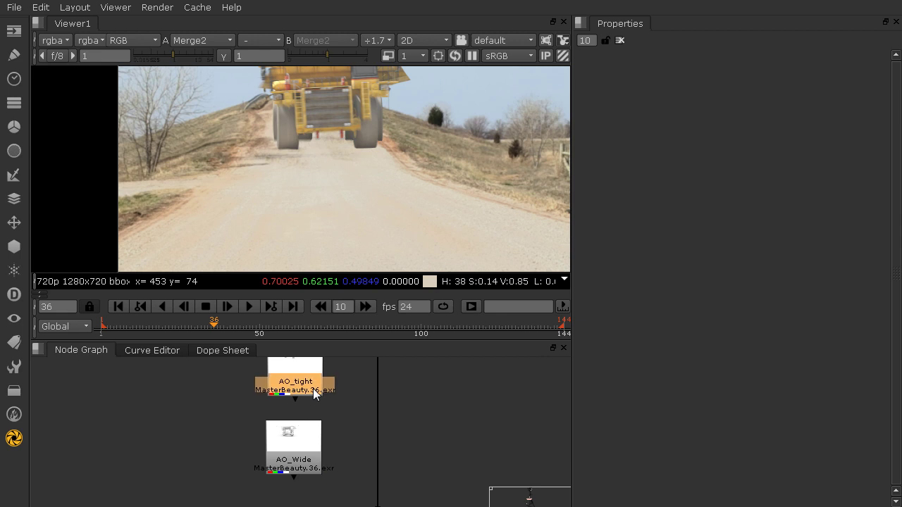
click(384, 378)
middle_drag(446, 381, 440, 426)
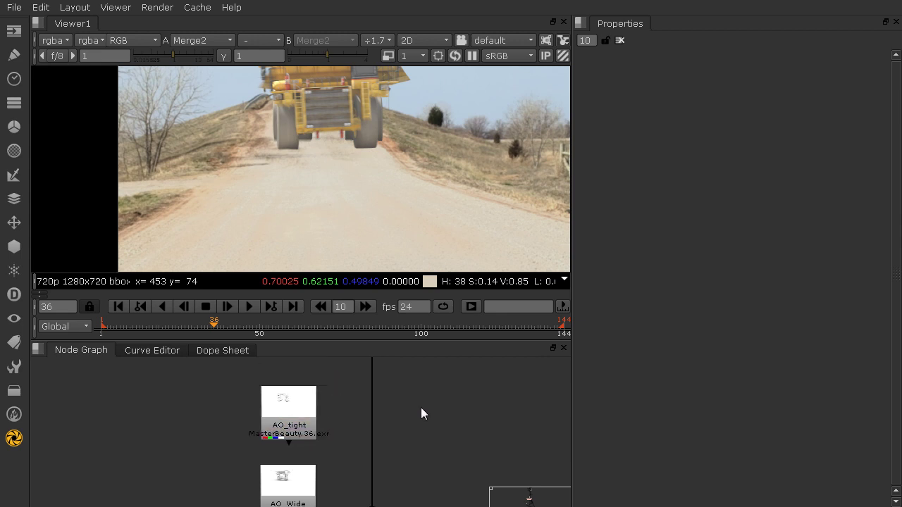
key(c)
drag(458, 426, 399, 428)
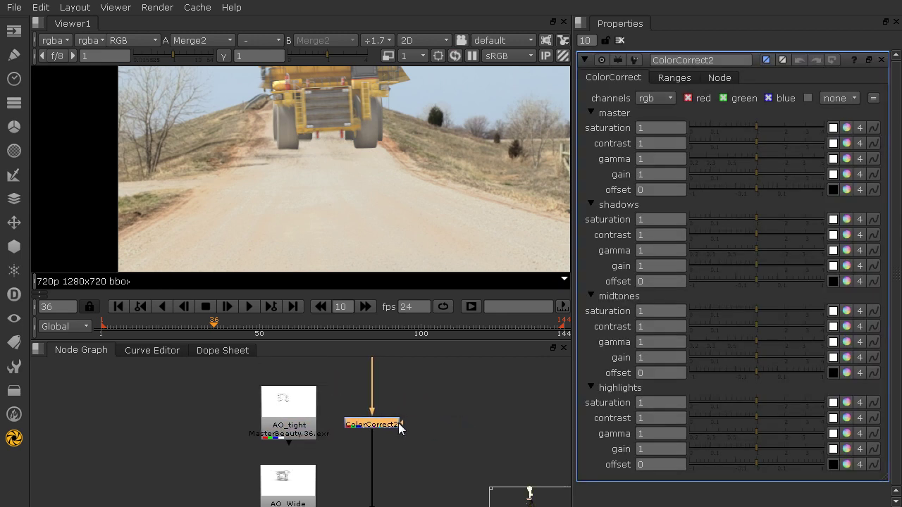
Connect the new ColorCorrect node's mask to the AO_tight pass and lower its master gain to 0
drag(333, 409, 296, 409)
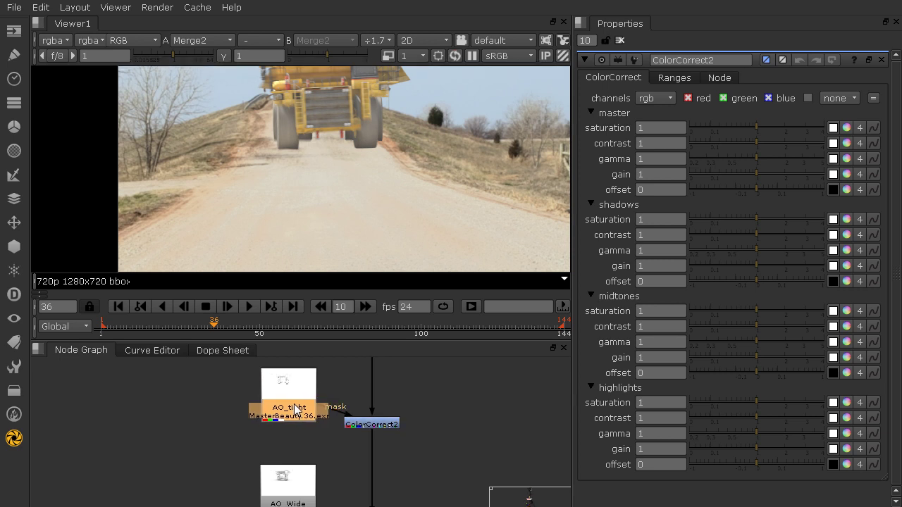
click(395, 428)
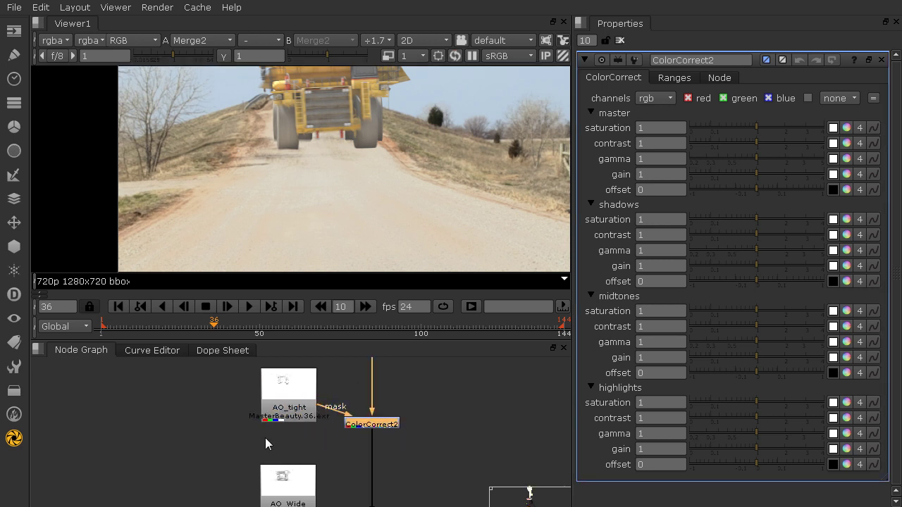
click(738, 175)
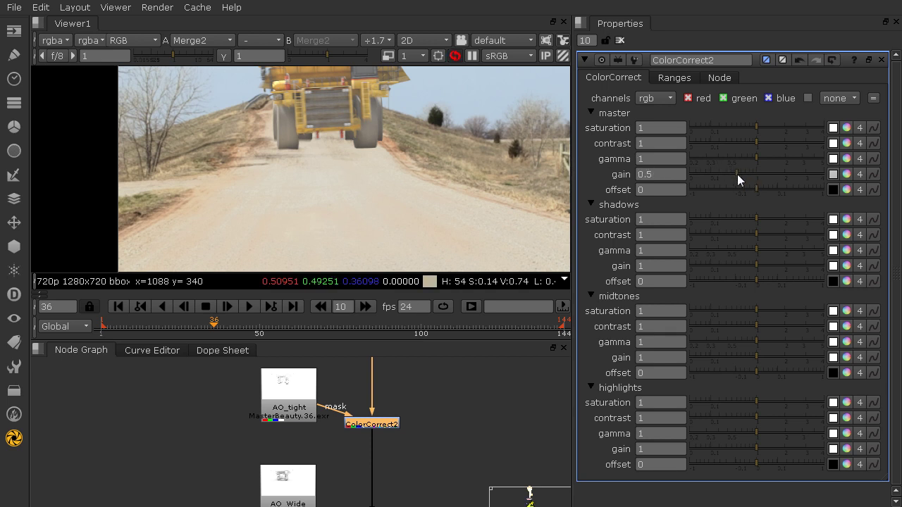
click(709, 175)
drag(709, 175, 677, 175)
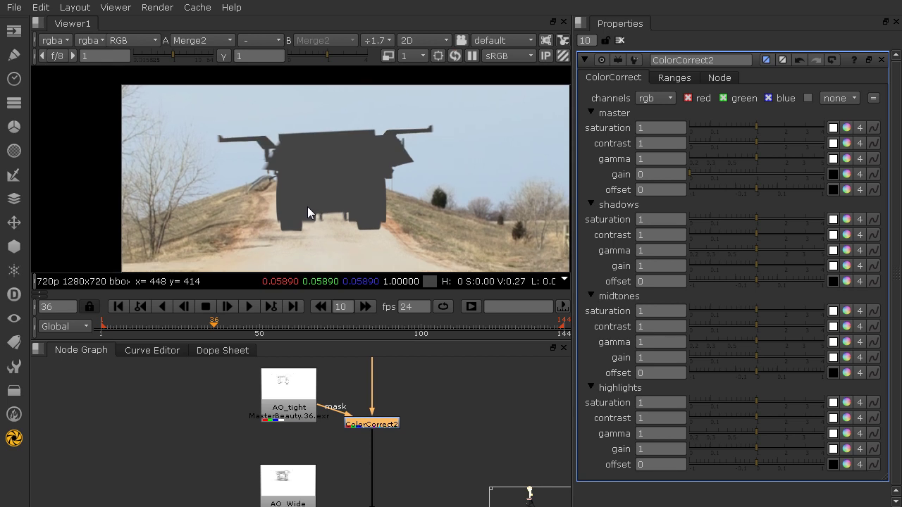
scroll(307, 206, up, 2)
middle_drag(369, 172, 340, 183)
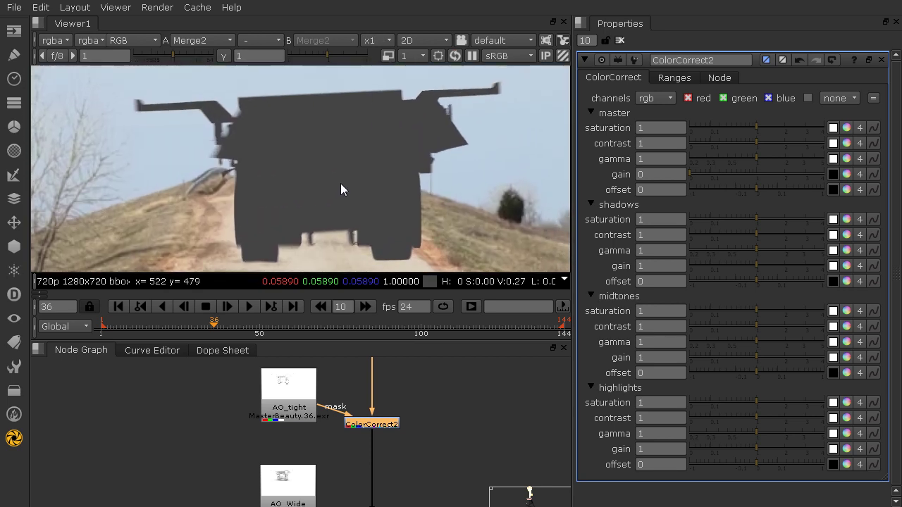
View the AO_tight pass on its own and check its alpha channel against its RGB image
click(284, 408)
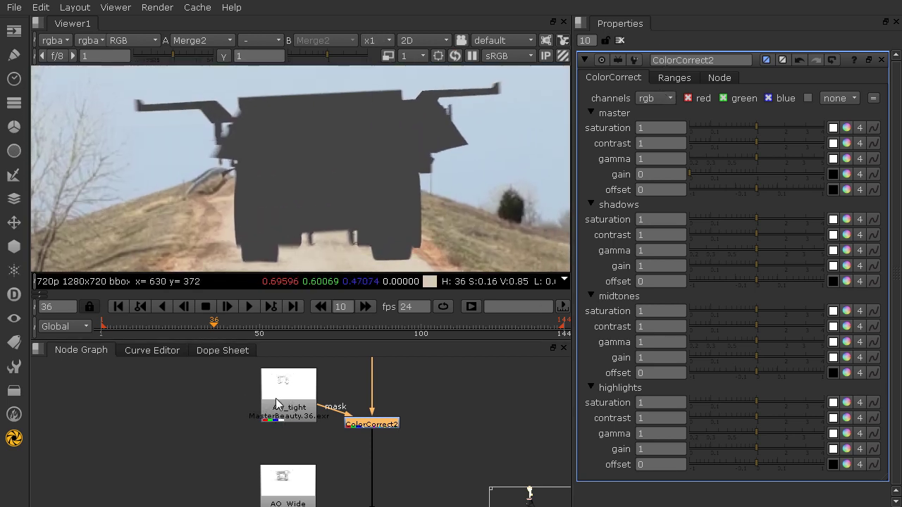
key(1)
key(a)
key(a)
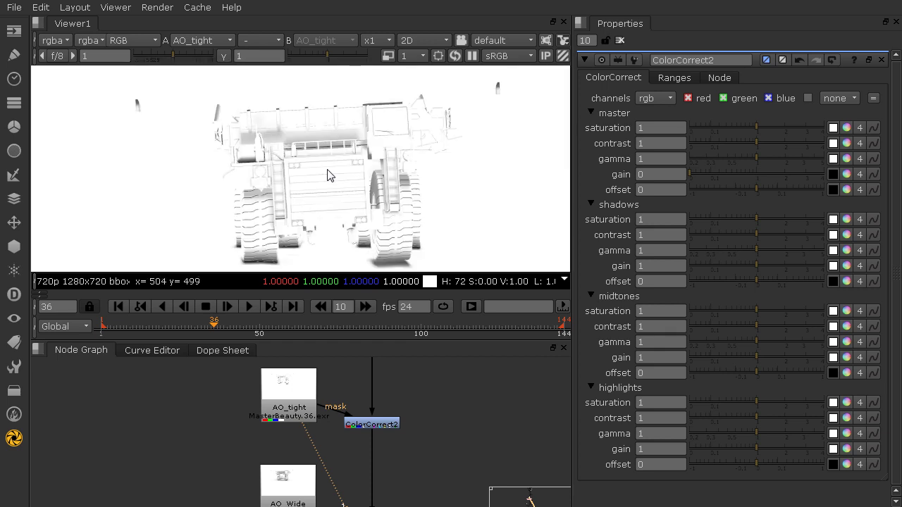
Set the AO_tight ColorCorrect's mask channel to rgba.red and view that node's output up close
click(372, 425)
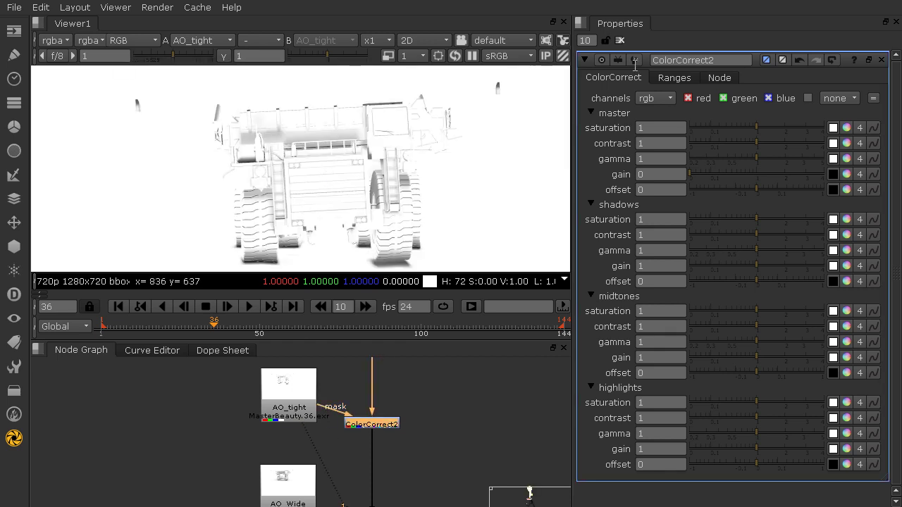
click(674, 78)
click(701, 435)
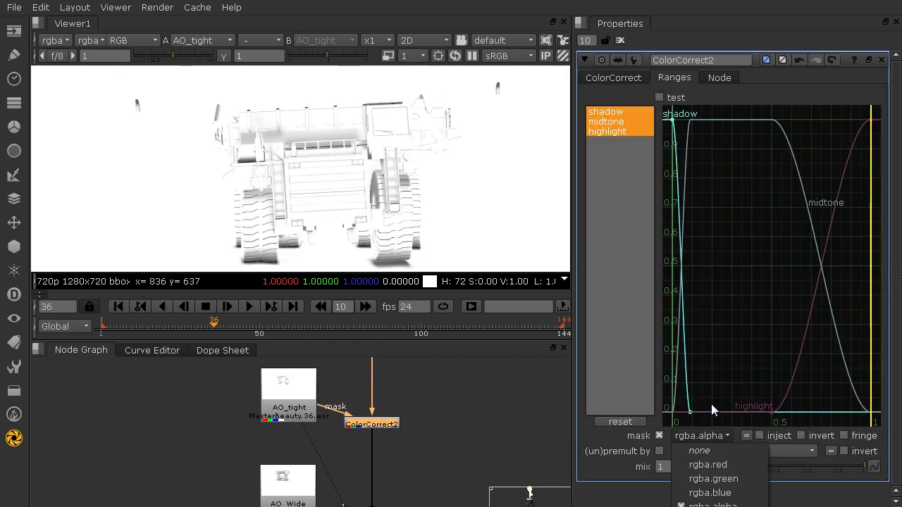
click(700, 463)
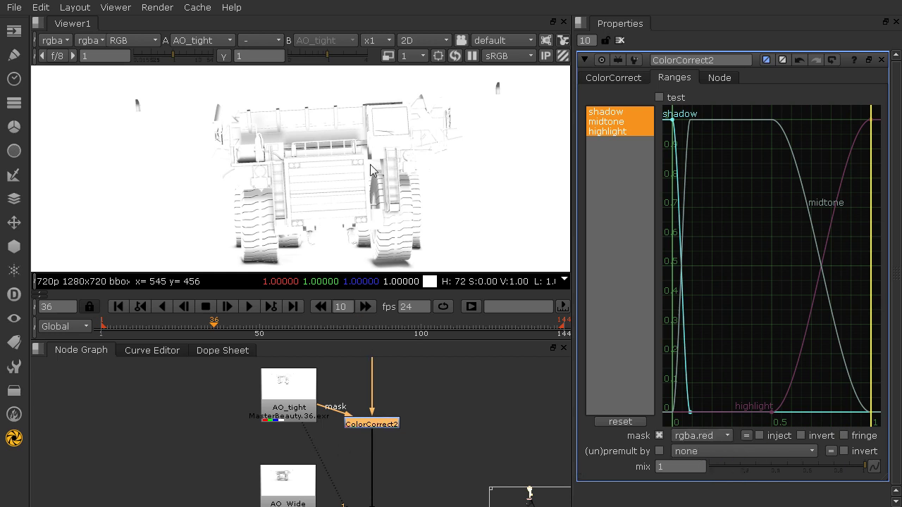
click(610, 81)
key(1)
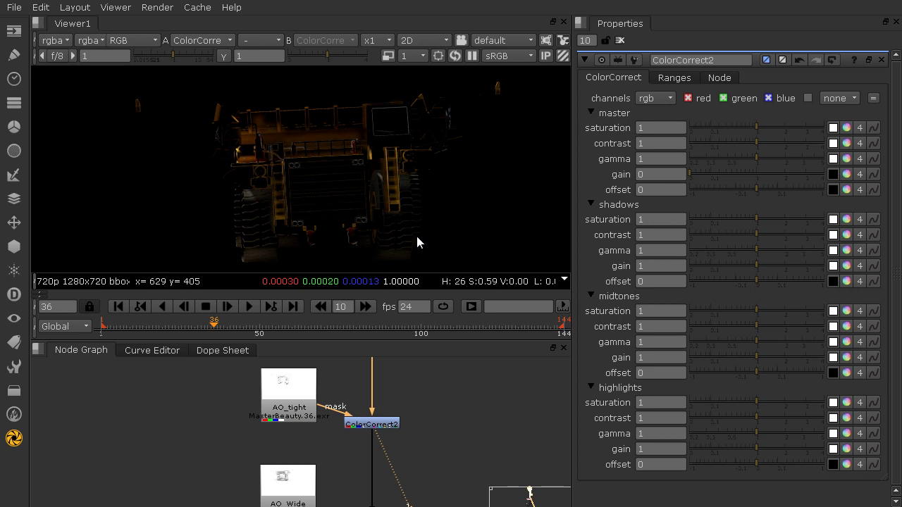
middle_drag(411, 192, 413, 164)
scroll(344, 149, up, 2)
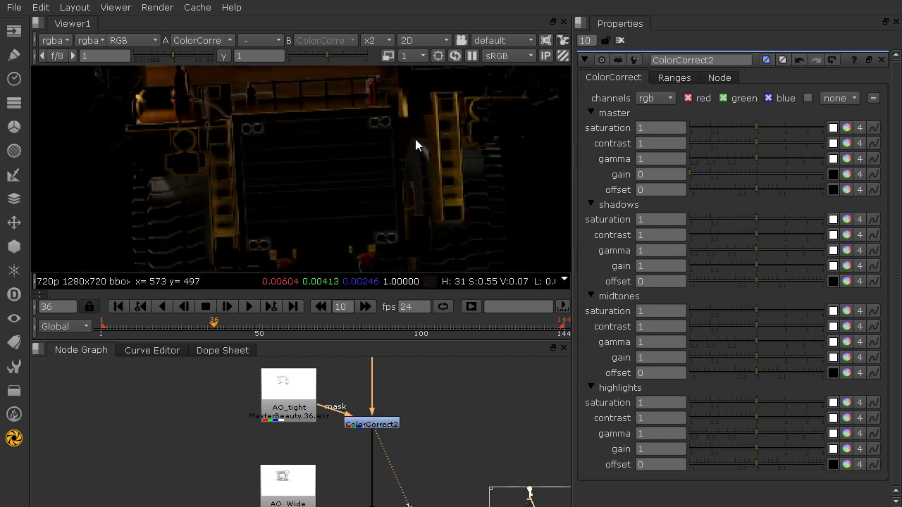
Invert the AO_tight ColorCorrect's mask so the correction affects only the occluded areas
click(678, 79)
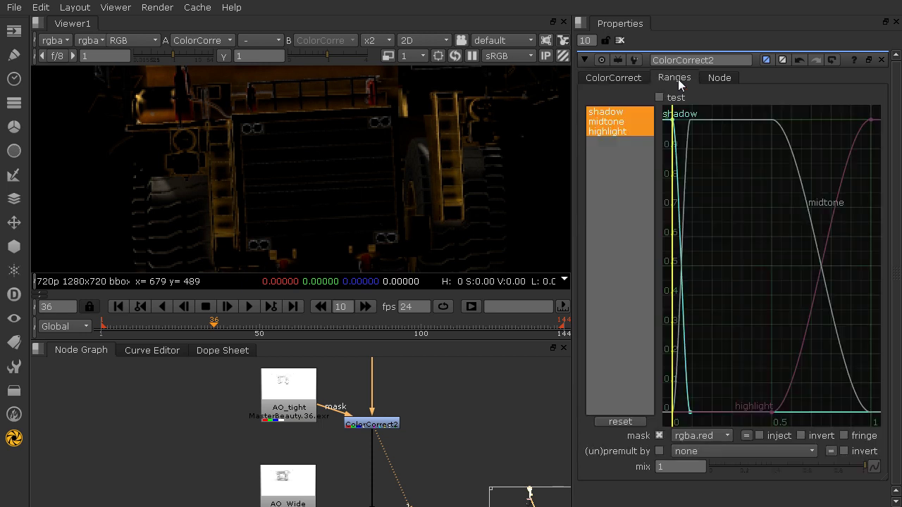
click(801, 435)
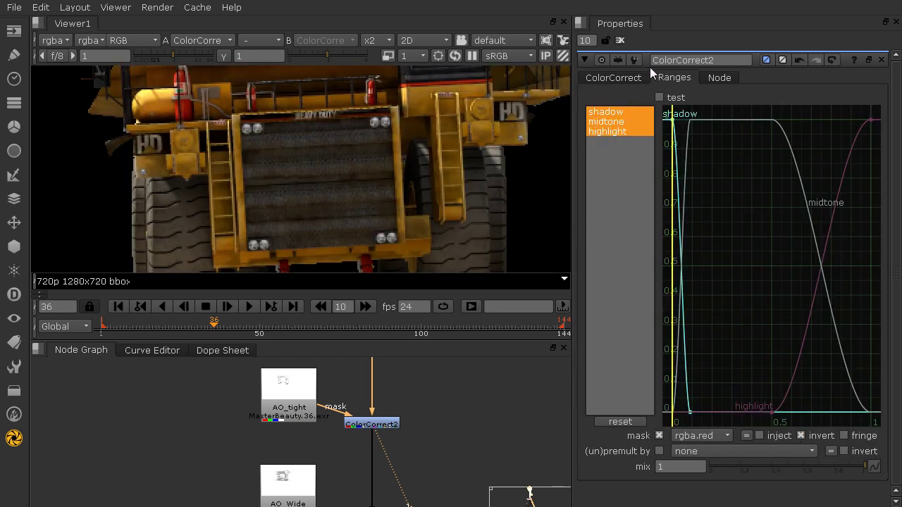
click(613, 77)
Paste a copy of the ColorCorrect node further down the truck branch and connect its mask to the AO_Wide pass
middle_drag(437, 445, 443, 399)
click(443, 401)
key(ctrl+v)
drag(455, 404, 282, 460)
drag(297, 368, 279, 392)
View the Merge2 composite and examine the truck's occlusion and the ground around its tyres
middle_drag(328, 396, 328, 243)
mouse_move(322, 434)
middle_down()
mouse_move(322, 232)
mouse_move(332, 260)
mouse_move(333, 236)
middle_up()
click(221, 484)
key(1)
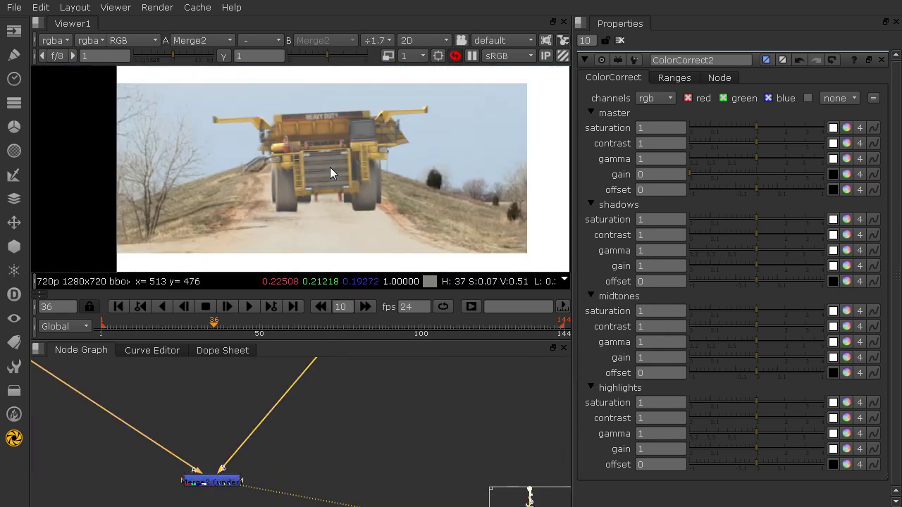
scroll(331, 173, down, 1)
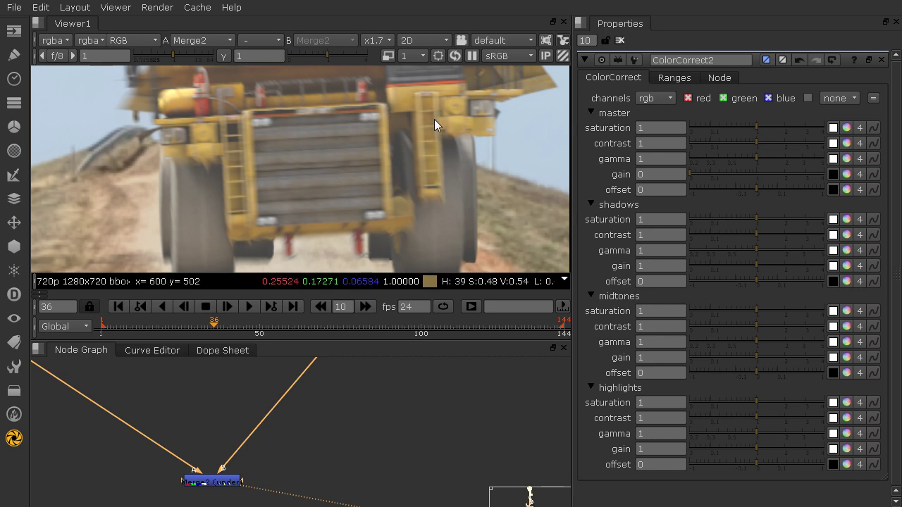
middle_drag(395, 420, 407, 502)
middle_drag(377, 363, 397, 452)
middle_drag(410, 394, 396, 451)
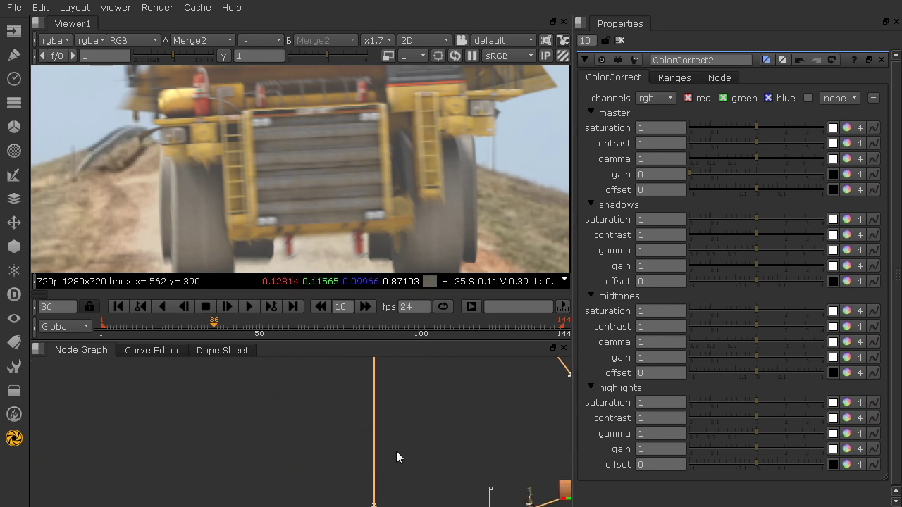
scroll(375, 201, down, 4)
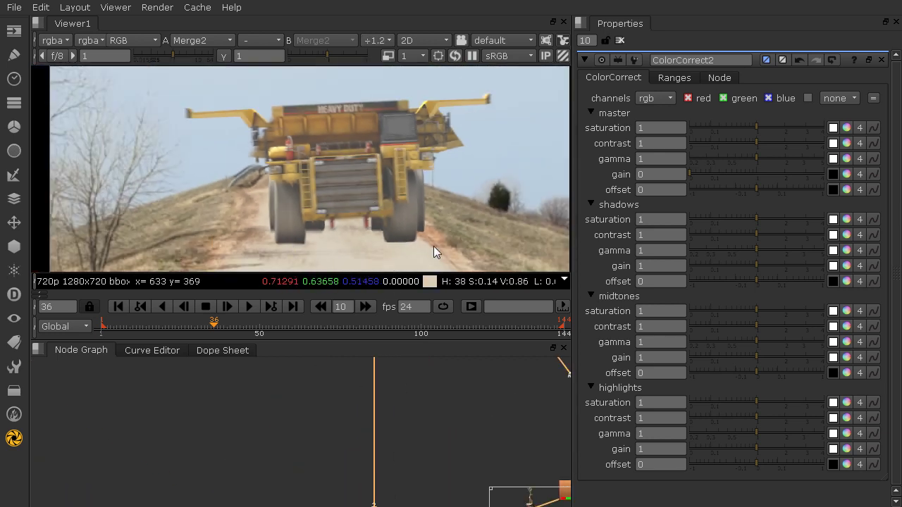
Move the AO_Wide pass further from its ColorCorrect node and inspect the pass's ground shadow and alpha channel
middle_drag(310, 386, 295, 506)
mouse_move(321, 366)
middle_down()
mouse_move(318, 506)
mouse_move(336, 480)
mouse_move(336, 506)
middle_up()
middle_drag(331, 401, 346, 469)
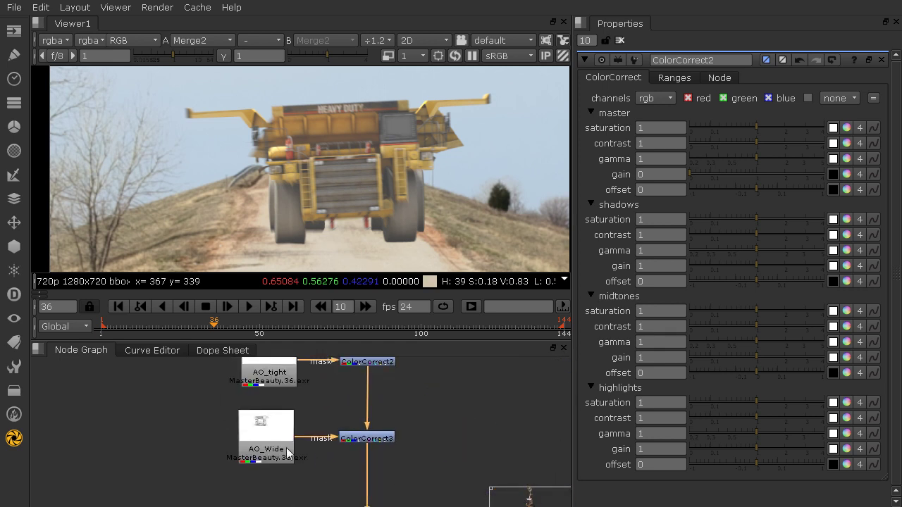
middle_drag(268, 460, 332, 436)
drag(338, 432, 298, 431)
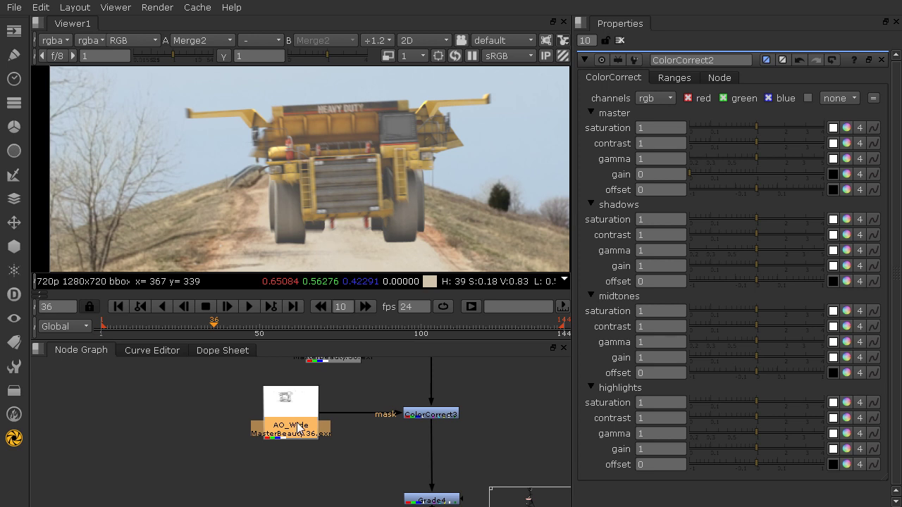
key(1)
scroll(343, 243, up, 3)
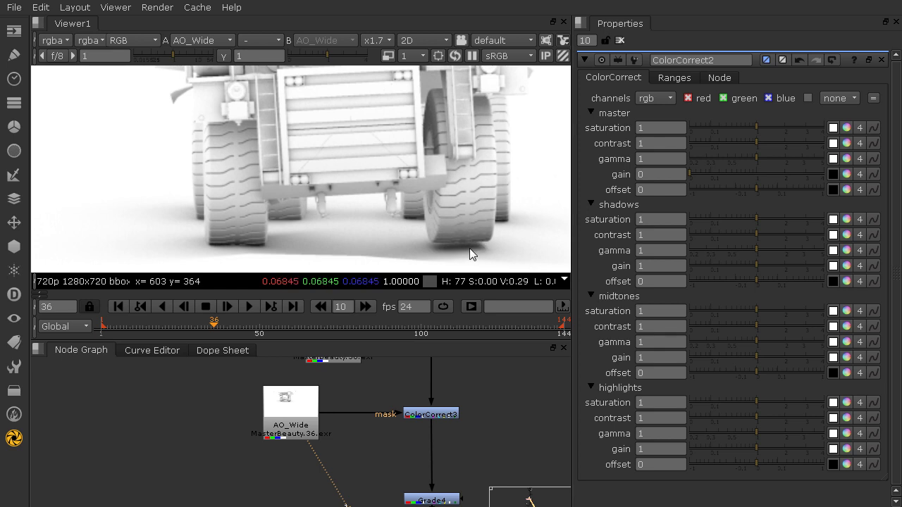
key(a)
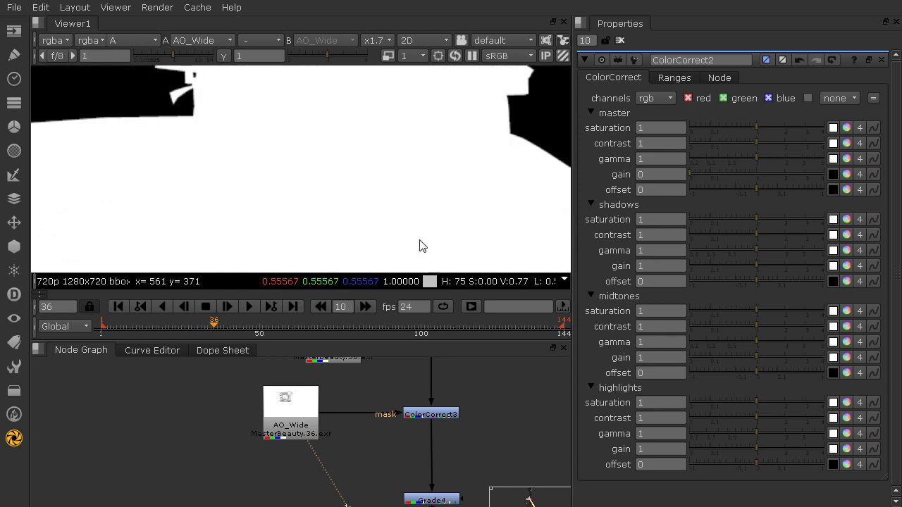
key(a)
View the truck branch's Premult3 output and check whether its alpha covers the ground around the tyres
middle_drag(416, 447, 406, 247)
middle_drag(423, 366, 416, 476)
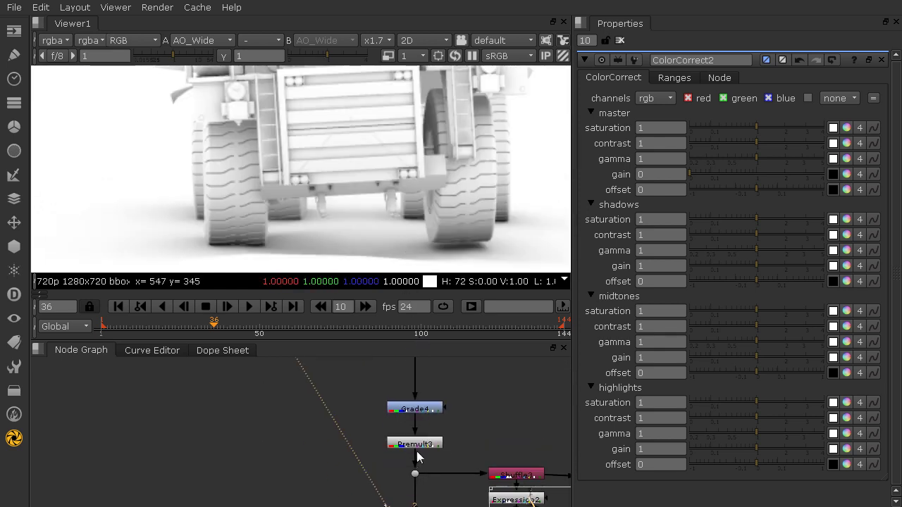
key(1)
middle_drag(461, 244, 394, 203)
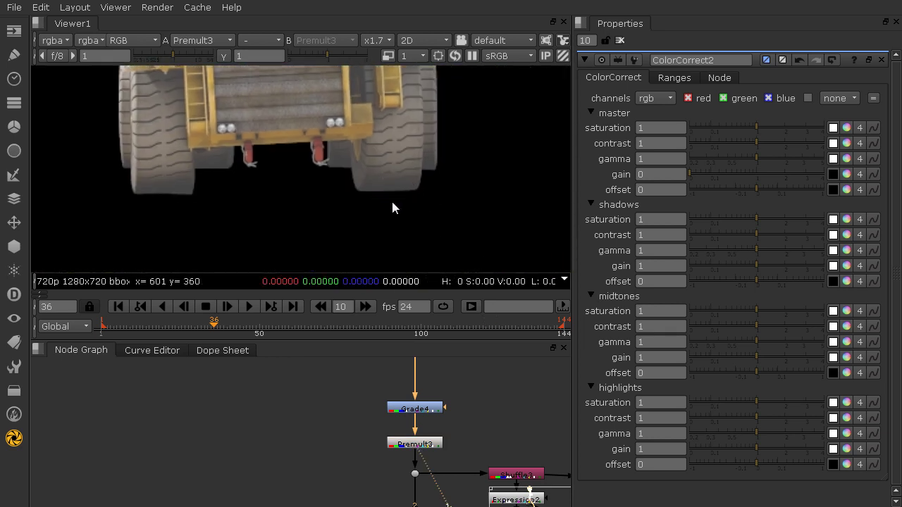
key(a)
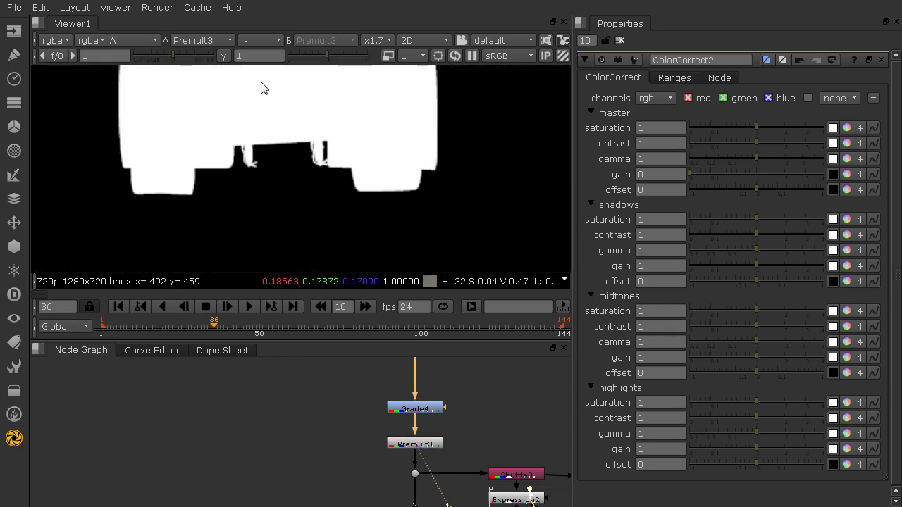
middle_drag(276, 139, 305, 264)
middle_drag(249, 210, 249, 64)
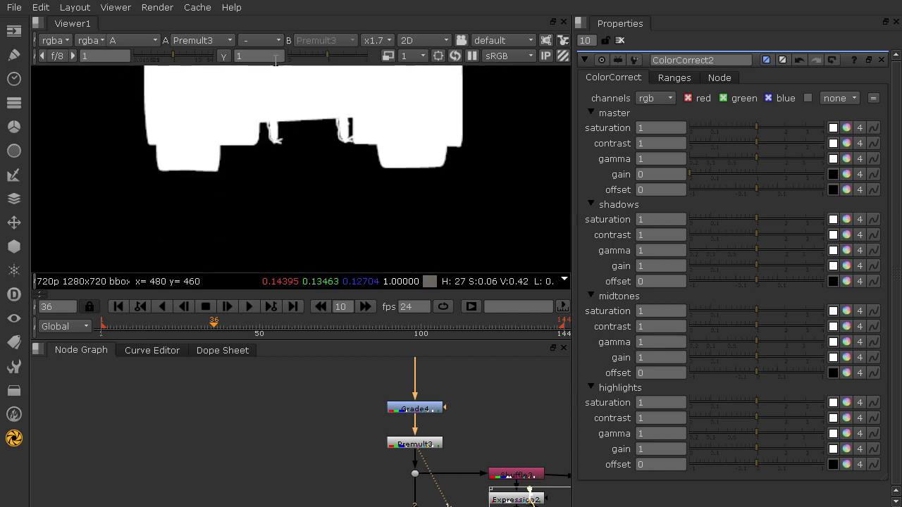
Insert a Merge node between ColorCorrect3 and Grade4, connect its A input to AO_Wide, and view the whole RGB frame
middle_drag(328, 438, 303, 506)
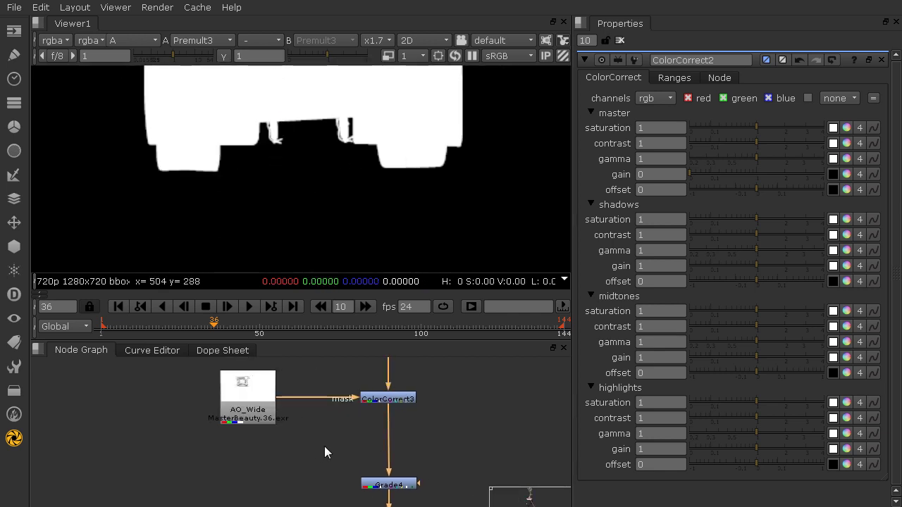
key(m)
drag(353, 430, 404, 450)
drag(373, 423, 261, 410)
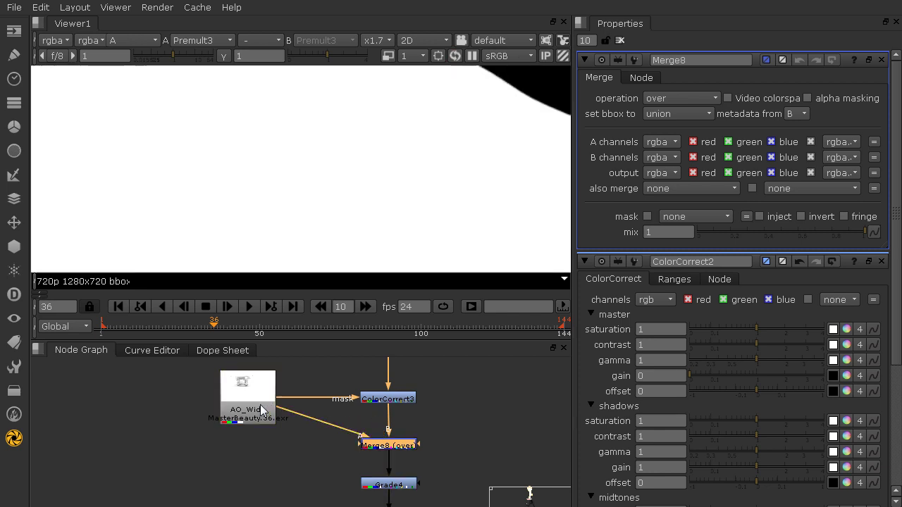
key(a)
key(f)
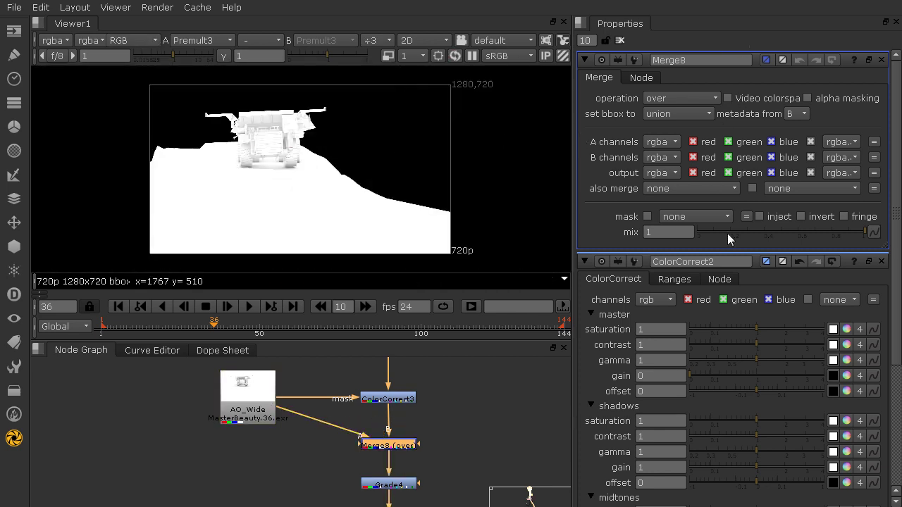
Set the new Merge node's A channels, B channels and output all to alpha
click(660, 142)
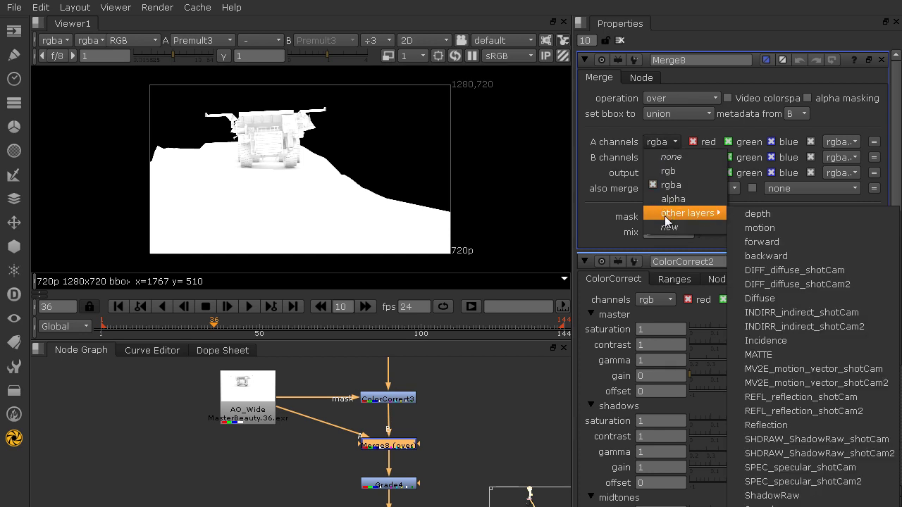
click(669, 199)
click(661, 158)
click(673, 215)
click(660, 173)
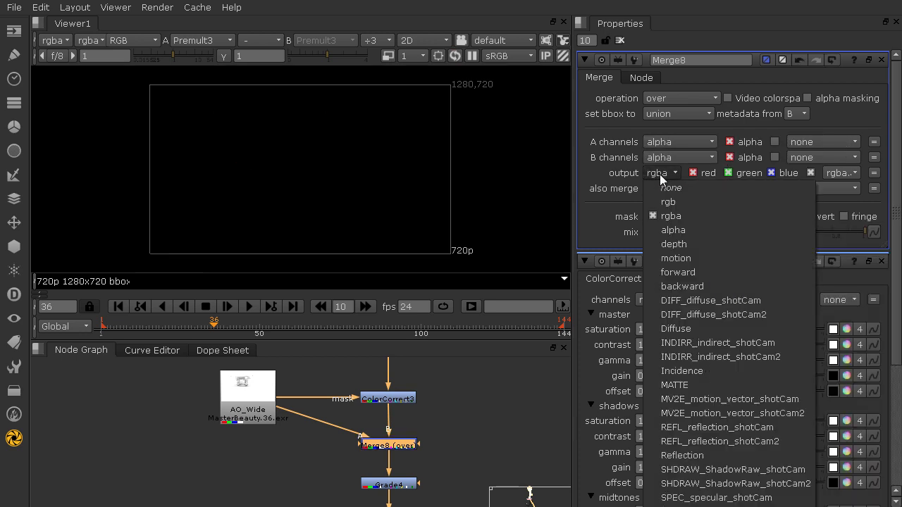
click(673, 231)
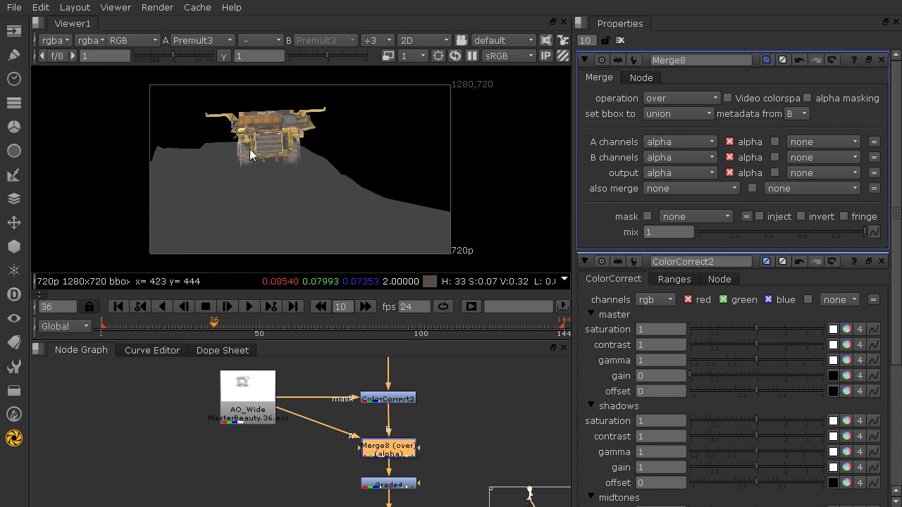
Set the alpha Merge node's operation to screen and its A channels to rgb
scroll(250, 151, up, 4)
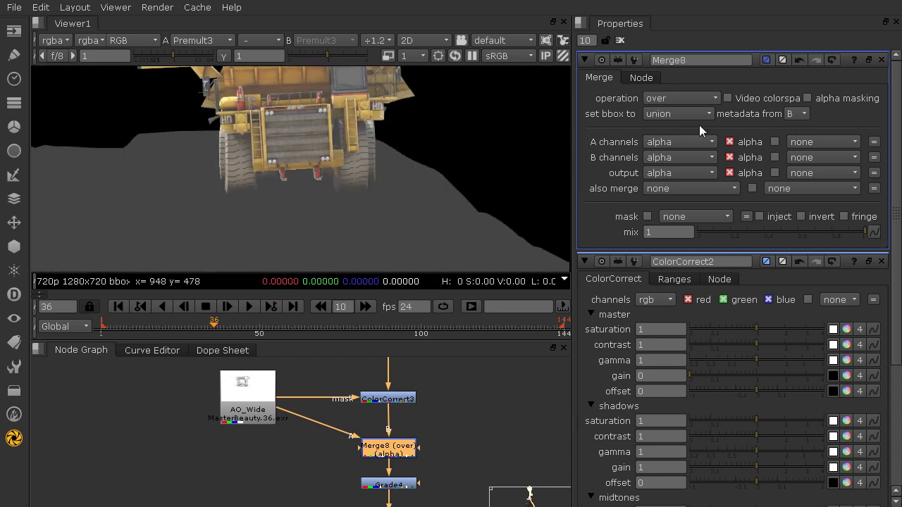
click(669, 98)
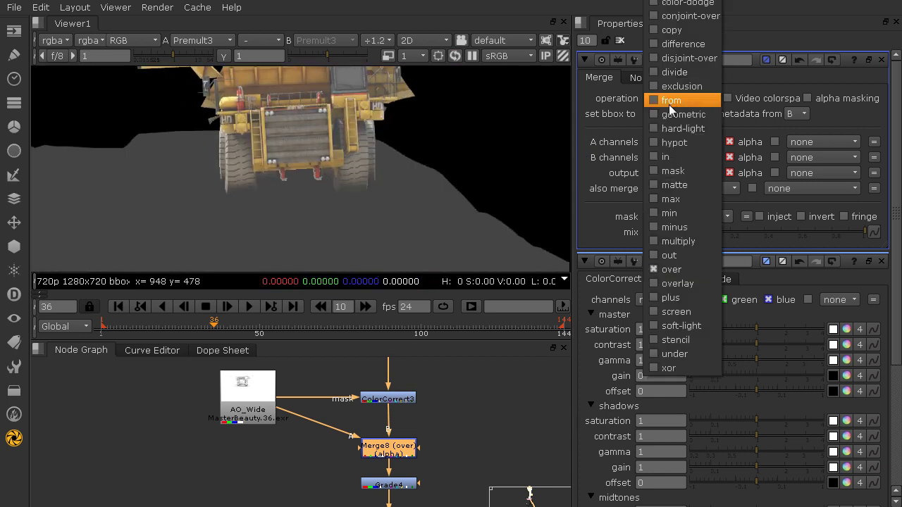
click(675, 311)
scroll(321, 180, up, 1)
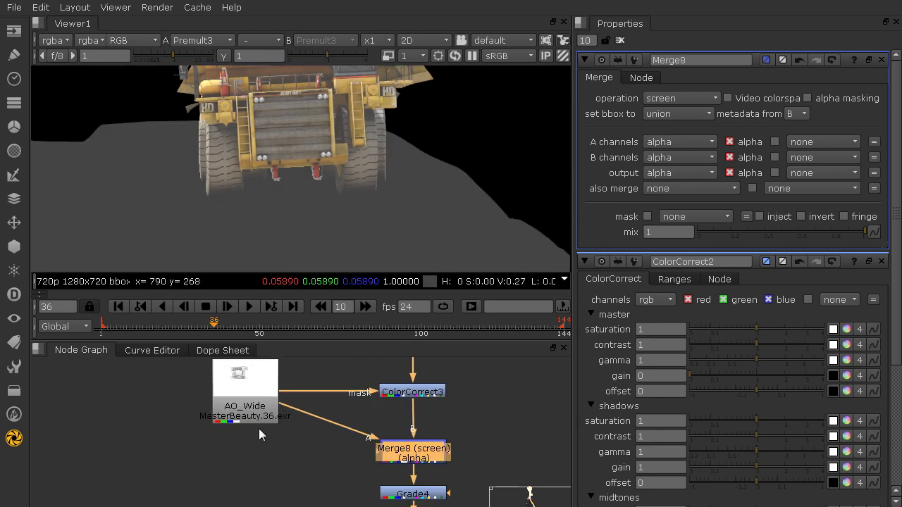
click(693, 144)
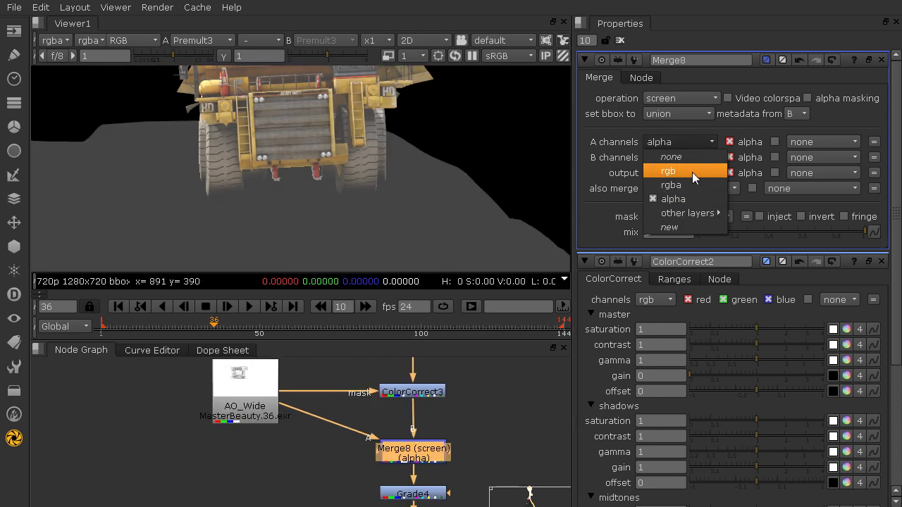
click(692, 172)
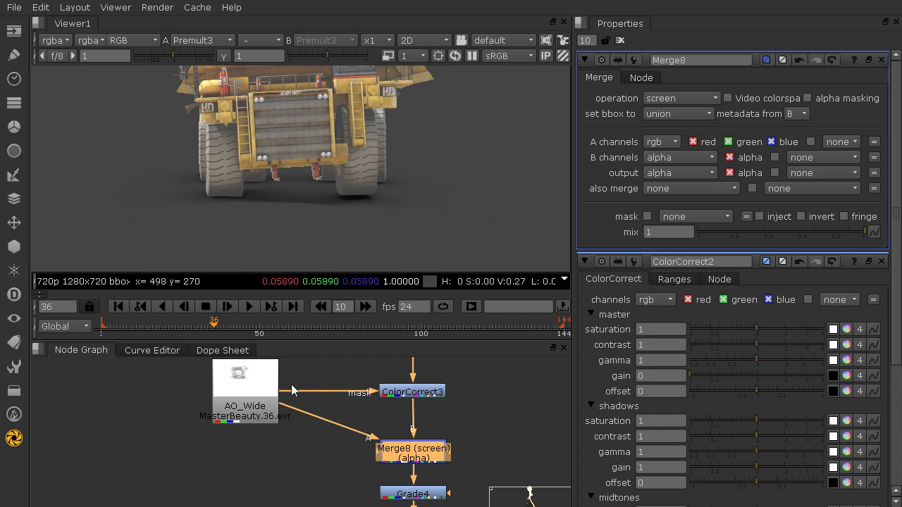
drag(429, 465, 428, 460)
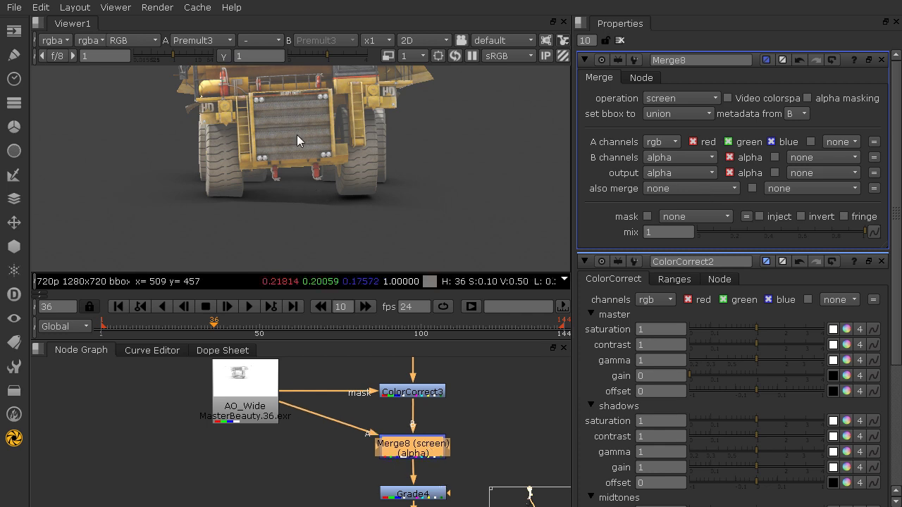
Check the alpha channel around the truck's tyres, then return to the RGB view
key(a)
scroll(313, 195, down, 1)
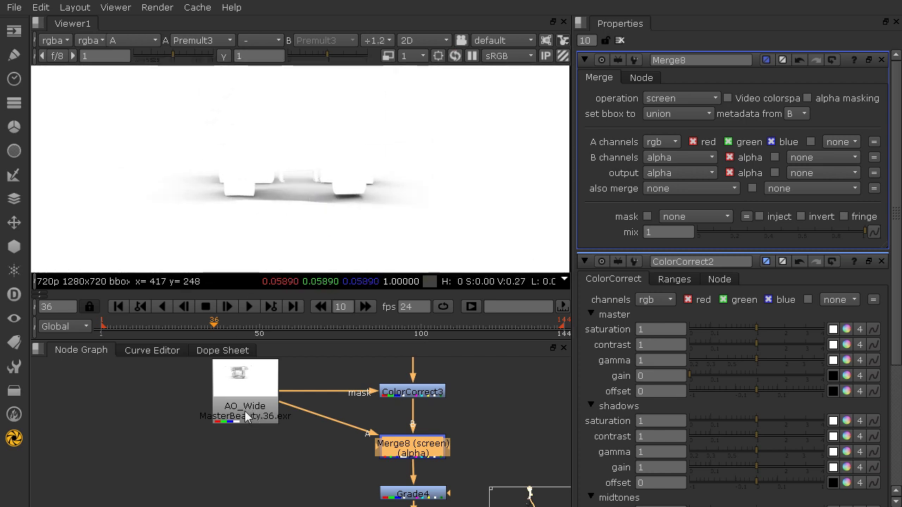
key(a)
scroll(196, 212, down, 3)
Insert an Invert node between AO_Wide and the screen Merge node, and view the inverted pass
drag(252, 415, 243, 395)
click(265, 451)
key(Tab)
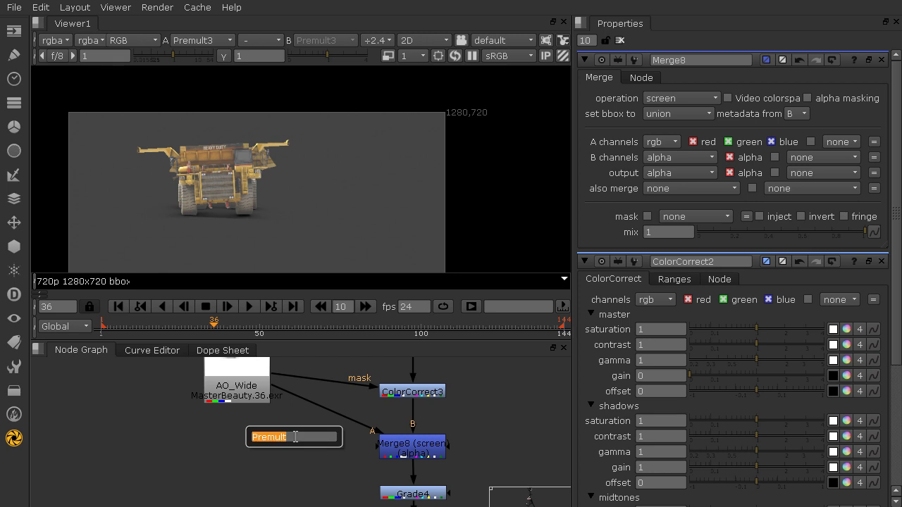
text(in)
key(Return)
drag(266, 437, 322, 433)
key(1)
click(332, 403)
scroll(212, 212, up, 5)
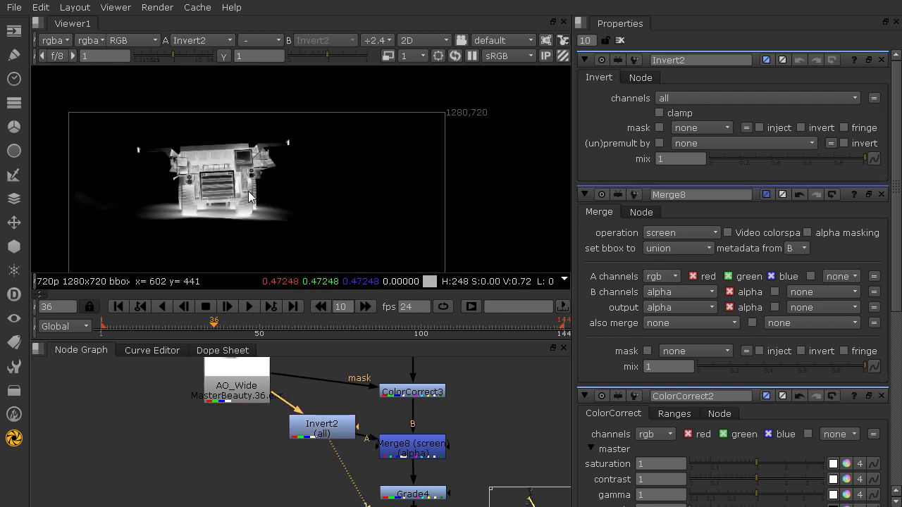
scroll(190, 170, down, 3)
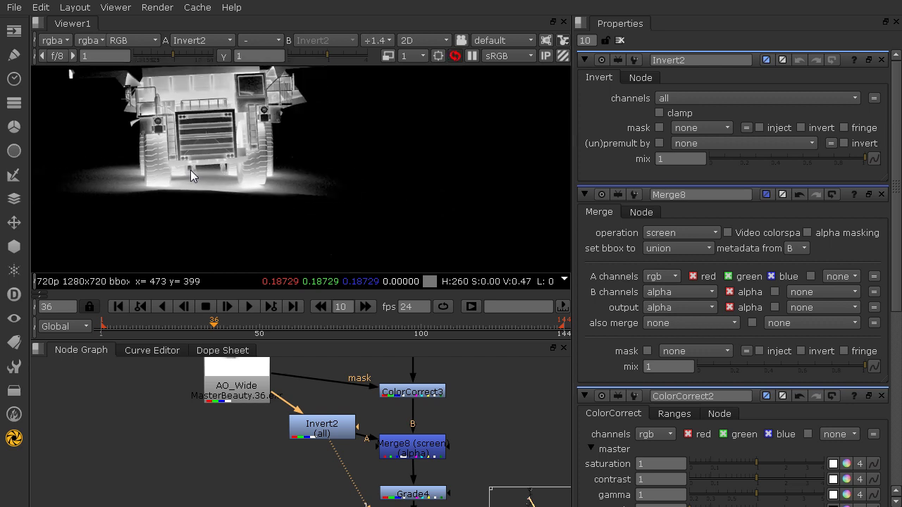
View the screen Merge node's output and examine its alpha channel around the truck and ground
click(418, 457)
key(1)
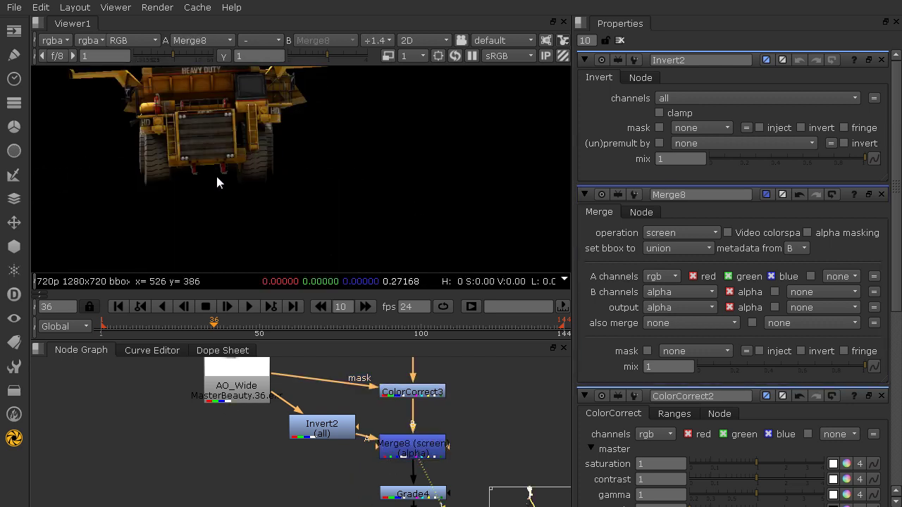
key(a)
middle_drag(105, 143, 217, 198)
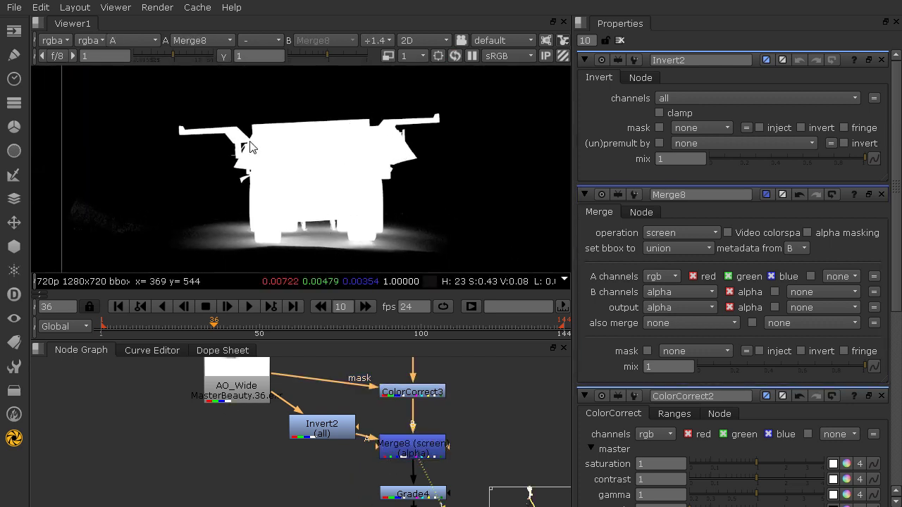
middle_drag(285, 229, 215, 160)
View the Merge2 composite in RGB and check the contact shadow under the truck's tyres
middle_drag(273, 484, 285, 142)
middle_drag(280, 437, 290, 236)
middle_drag(260, 452, 214, 126)
middle_drag(209, 426, 296, 274)
click(271, 455)
key(1)
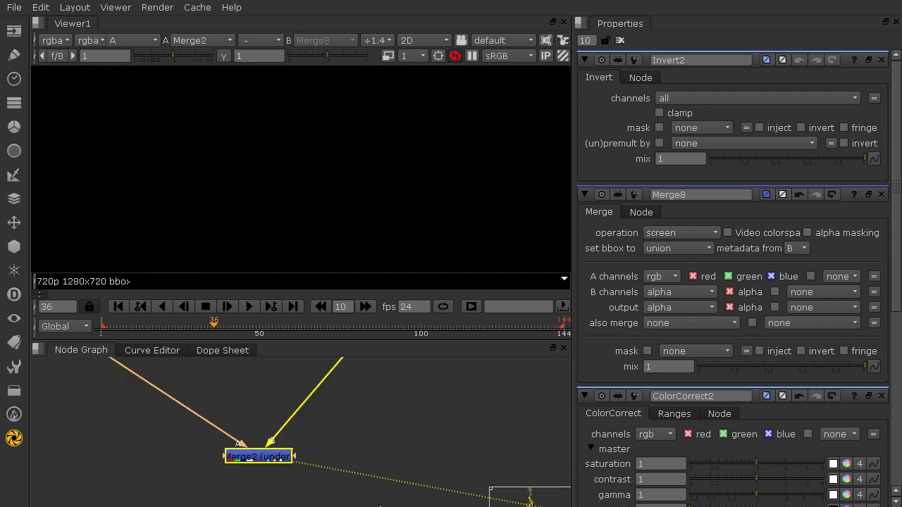
middle_drag(383, 377, 346, 503)
middle_drag(348, 386, 329, 485)
key(a)
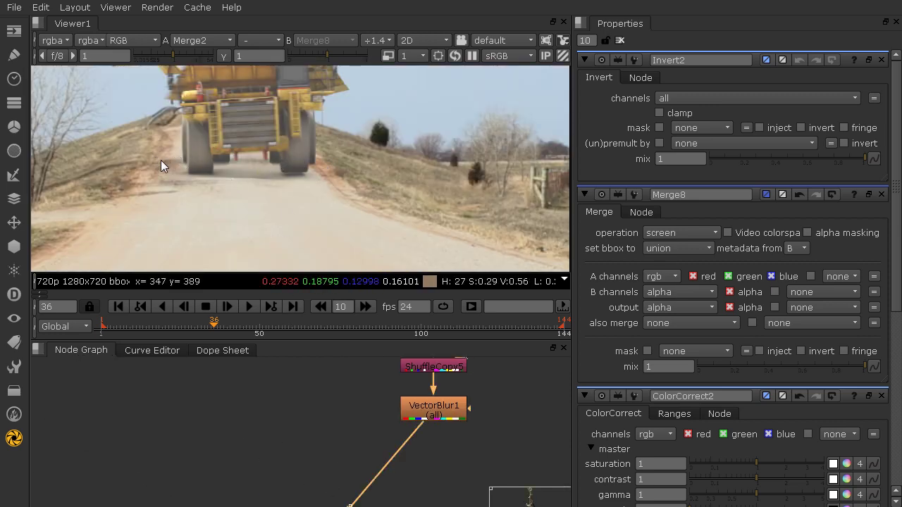
View the Merge4 multiply output of the reflection branch and inspect its alpha channel
middle_drag(356, 381, 317, 493)
middle_drag(331, 369, 309, 505)
scroll(304, 481, down, 4)
middle_drag(298, 371, 295, 506)
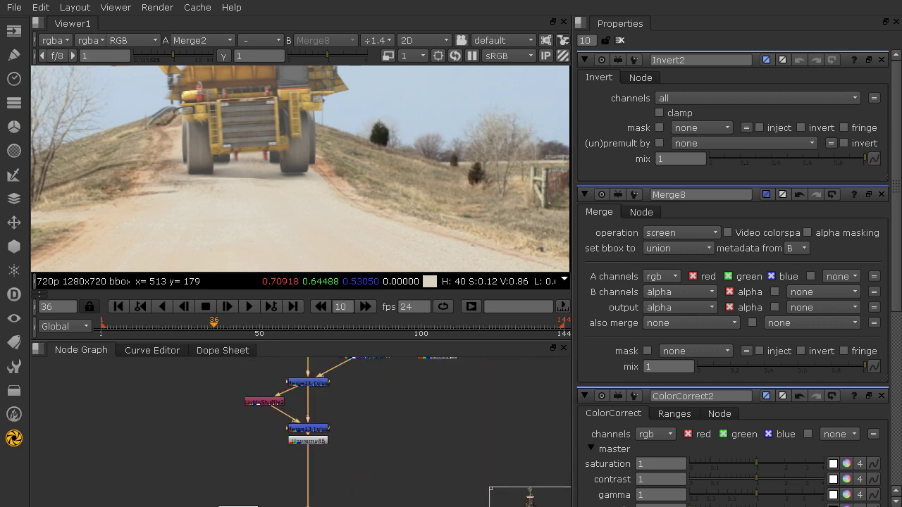
middle_drag(305, 418, 301, 482)
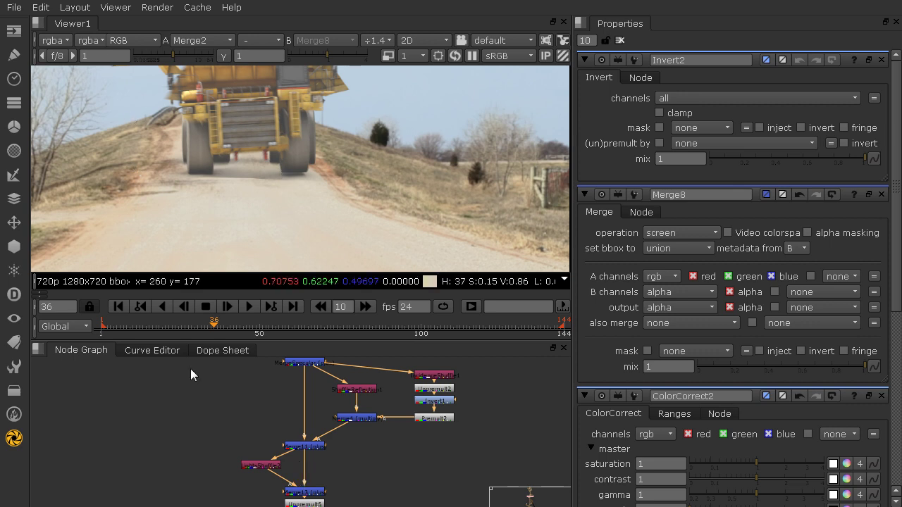
click(360, 424)
key(1)
scroll(240, 212, down, 2)
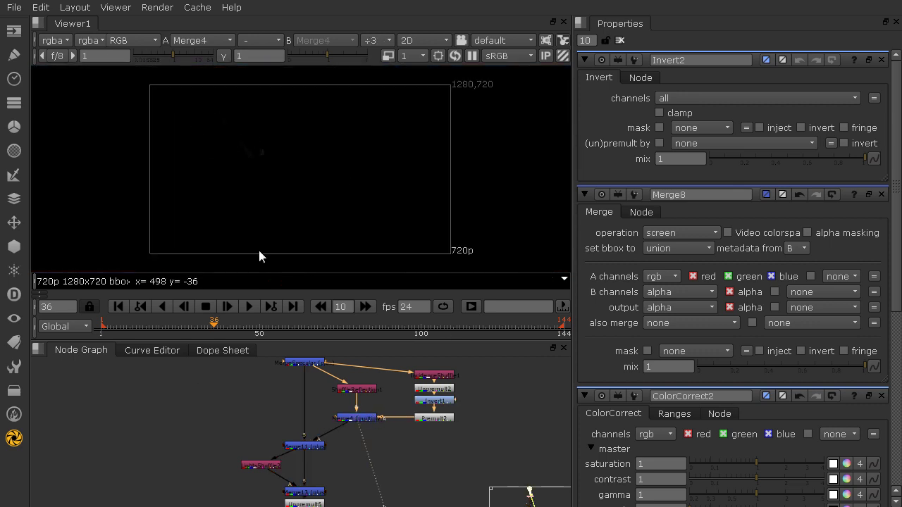
scroll(326, 435, up, 4)
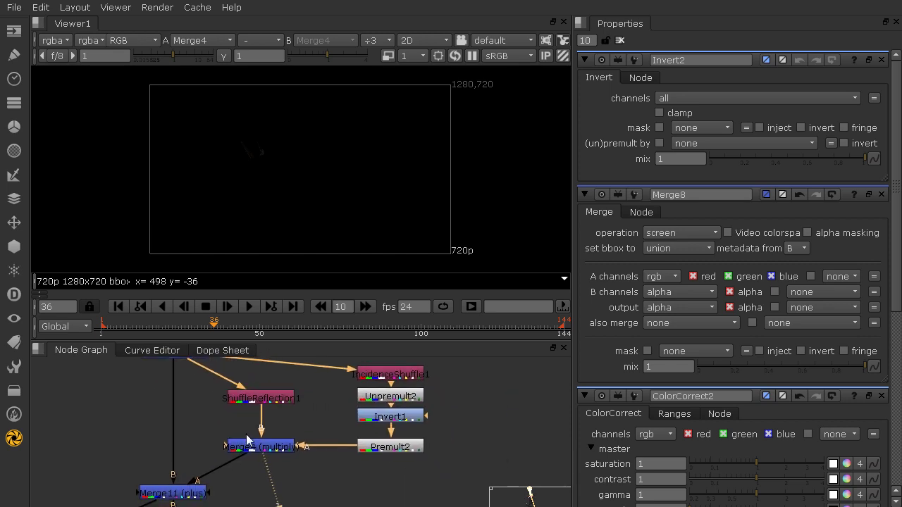
middle_drag(200, 459, 308, 439)
key(a)
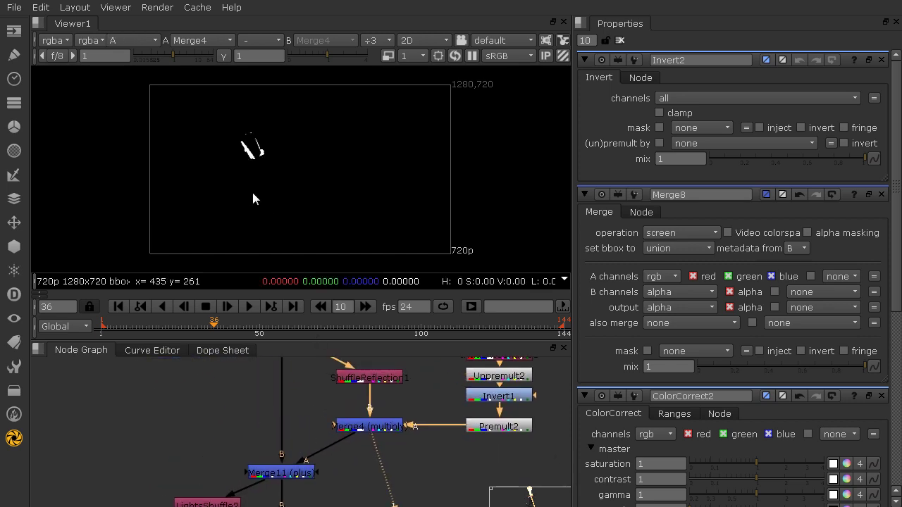
key(a)
View Unpremult6's groundShadow layer and inspect its red channel beneath the truck
middle_drag(199, 407, 195, 239)
middle_drag(250, 400, 266, 414)
key(1)
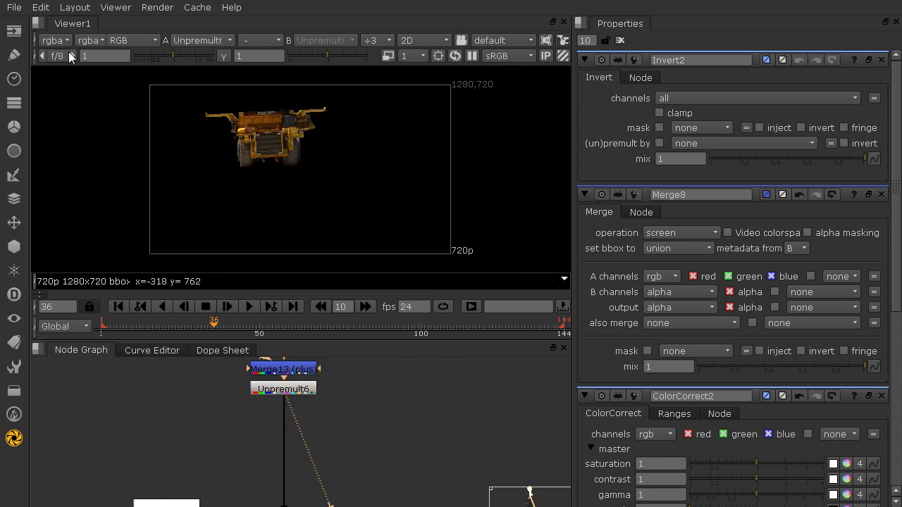
click(57, 41)
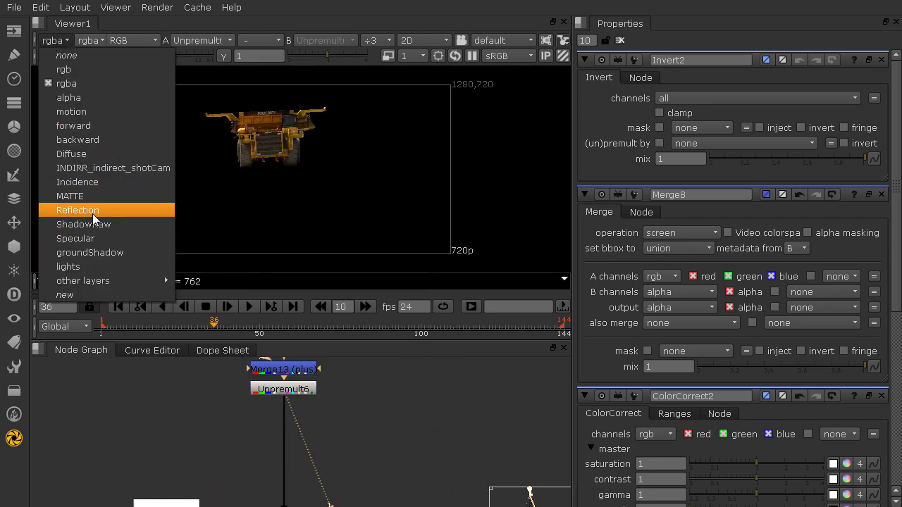
click(104, 253)
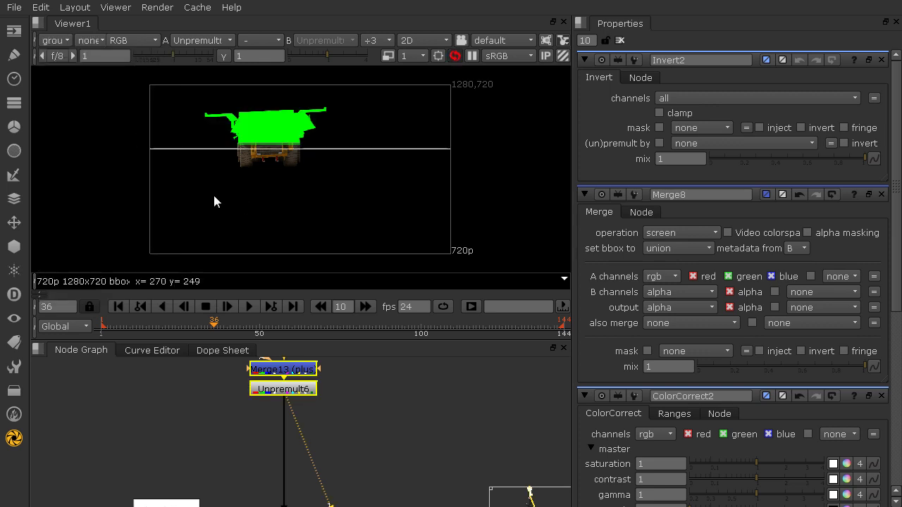
key(r)
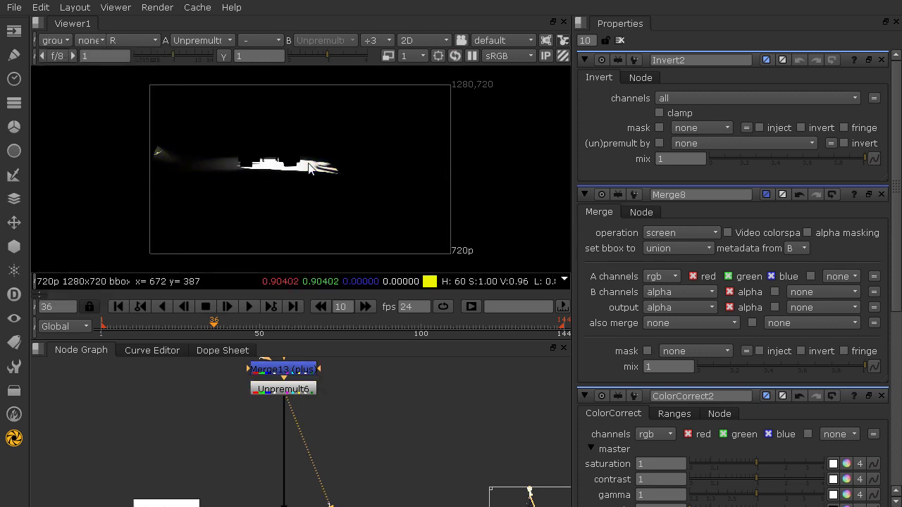
scroll(308, 167, up, 5)
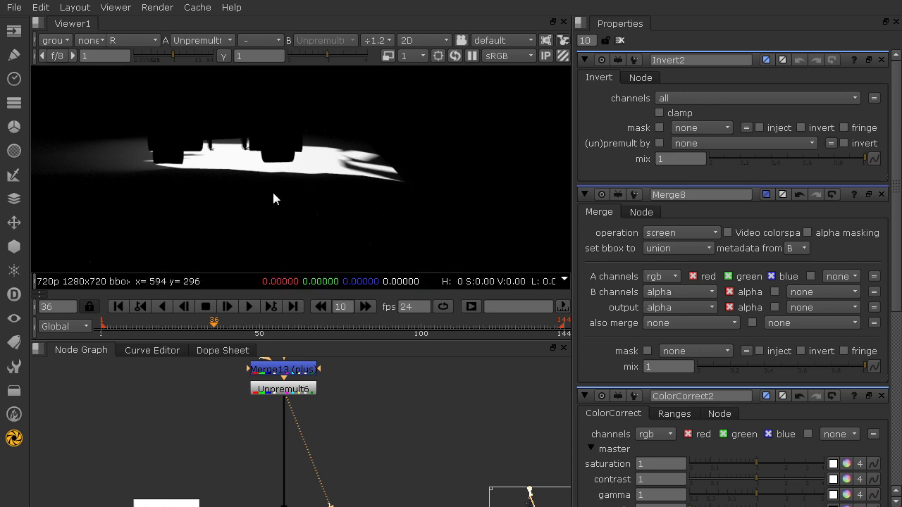
Move Unpremult6 further below Merge13 and return the viewer to the full rgba layer
drag(281, 389, 282, 411)
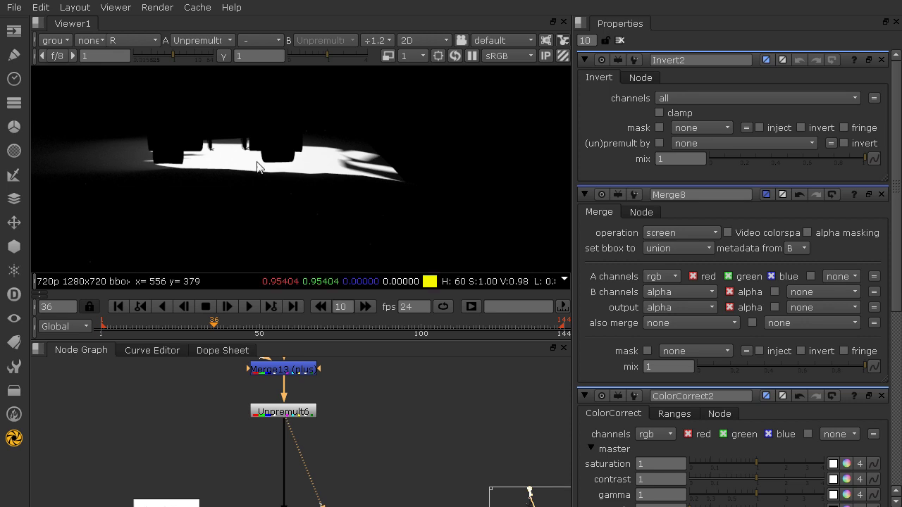
key(a)
key(f)
key(a)
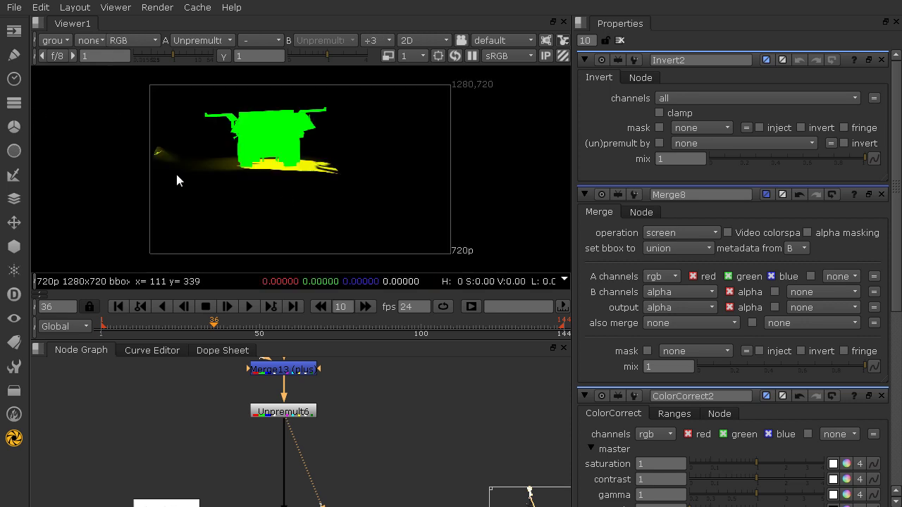
click(58, 40)
click(65, 84)
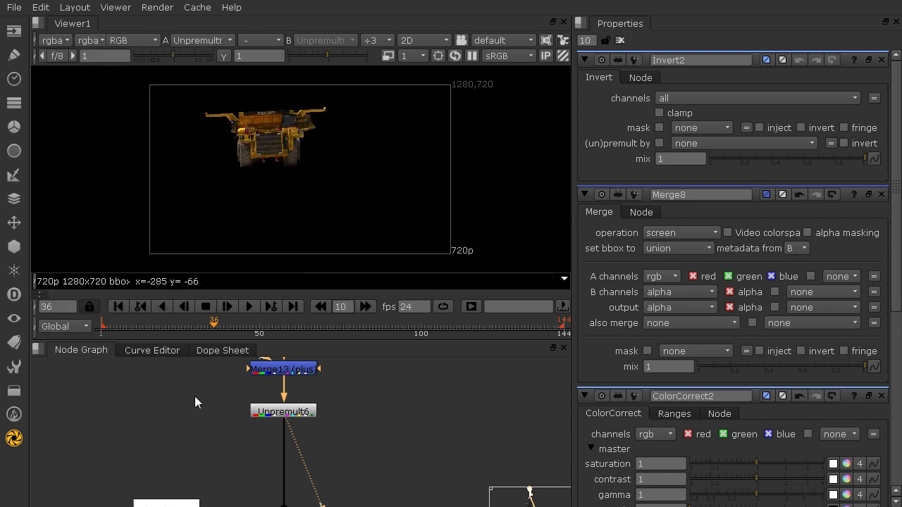
Insert a Merge node below Unpremult6 and connect its A input to Unpremult6 as well
click(268, 414)
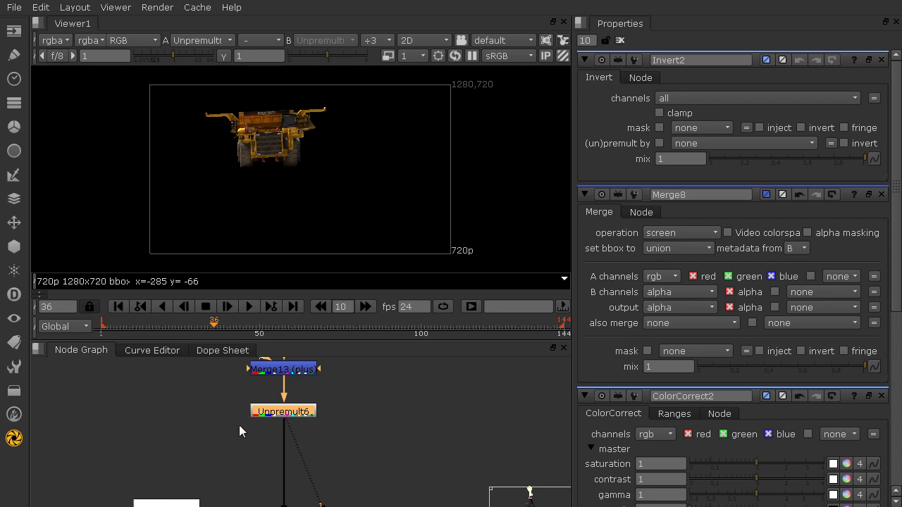
middle_drag(239, 425, 244, 403)
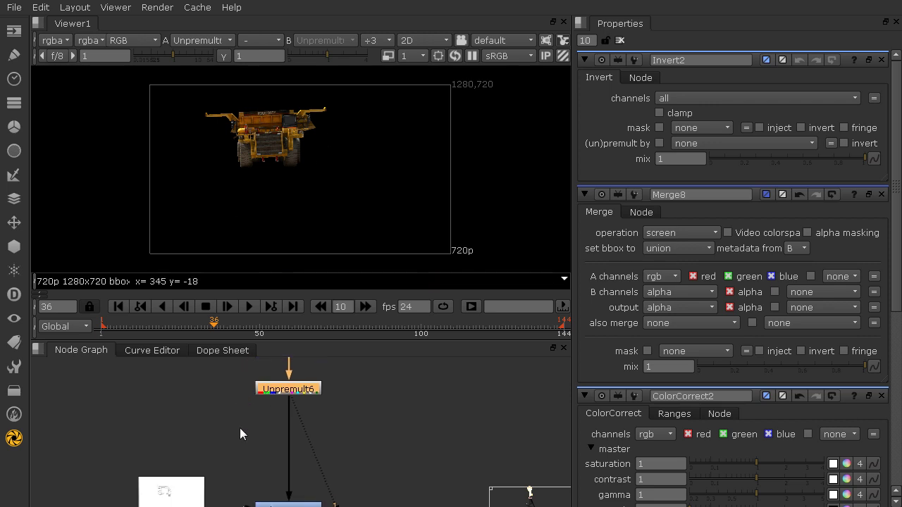
middle_drag(253, 407, 251, 421)
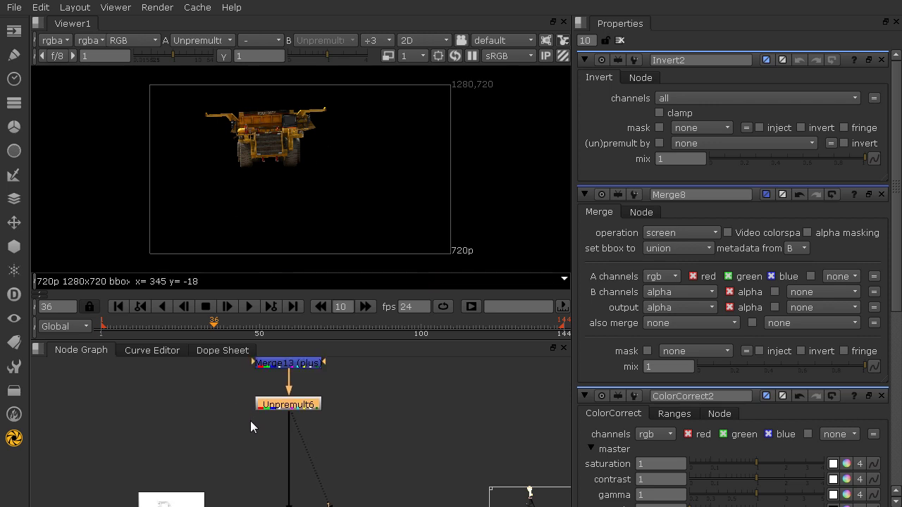
key(m)
drag(373, 408, 282, 460)
drag(302, 411, 297, 412)
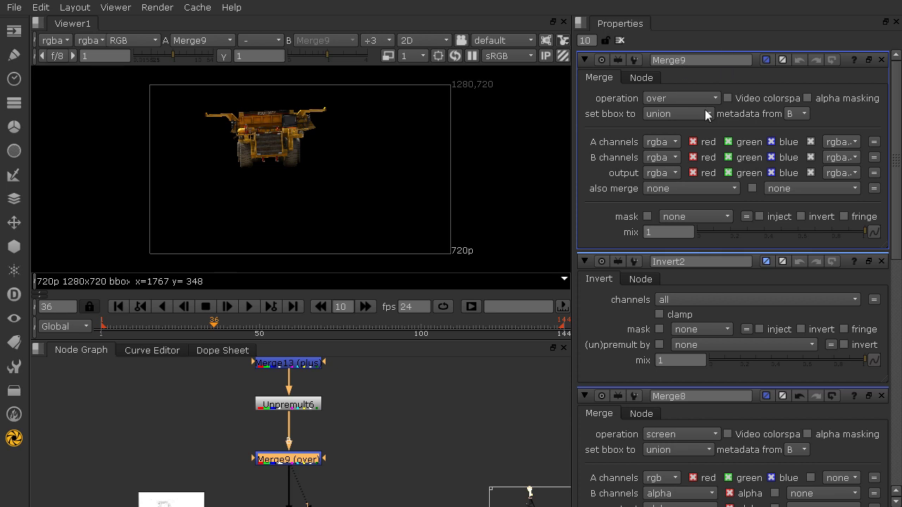
Set Merge9's A channels to groundShadow and both its B channels and output to alpha
click(664, 143)
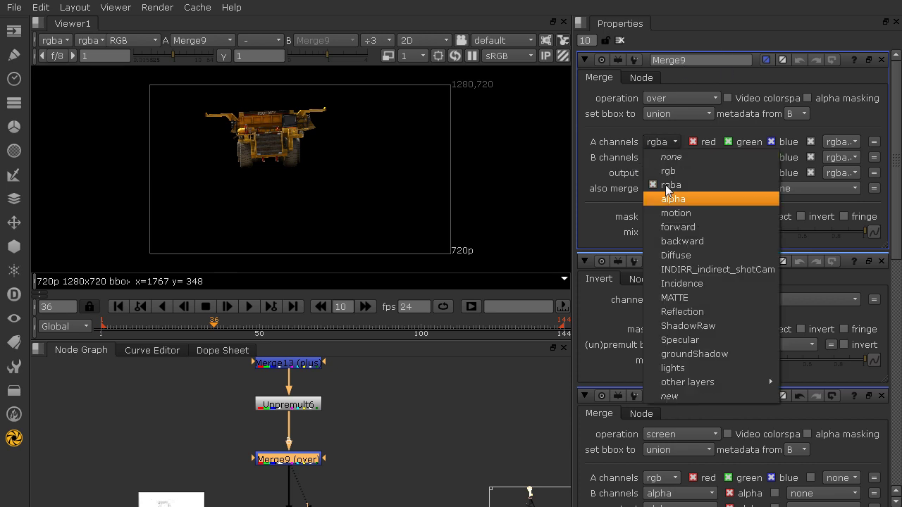
click(677, 352)
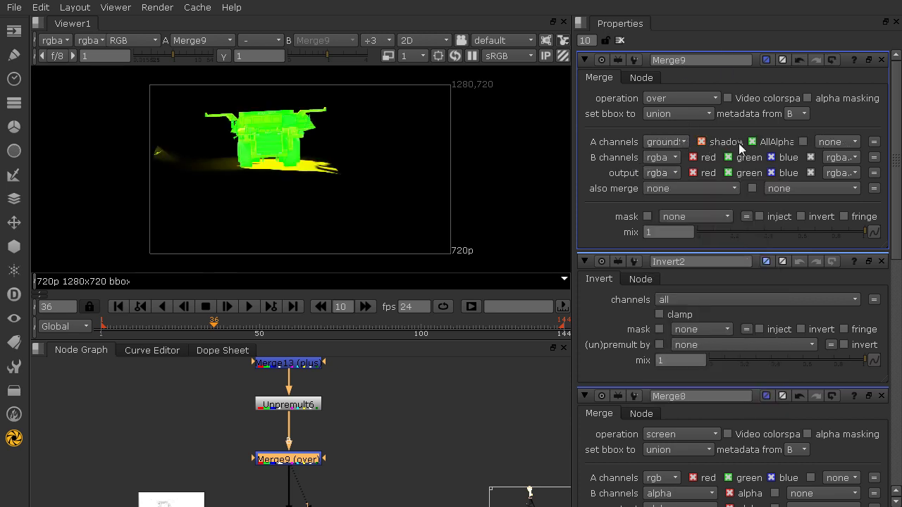
click(660, 156)
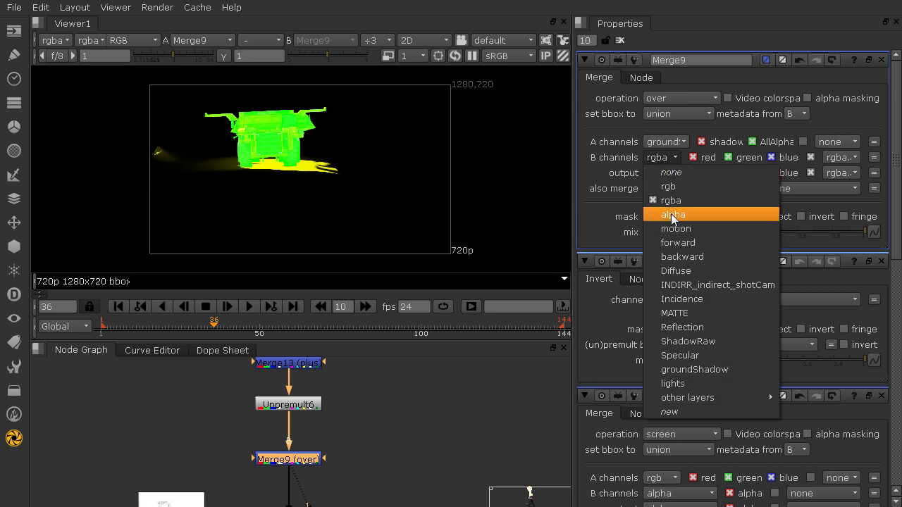
click(670, 213)
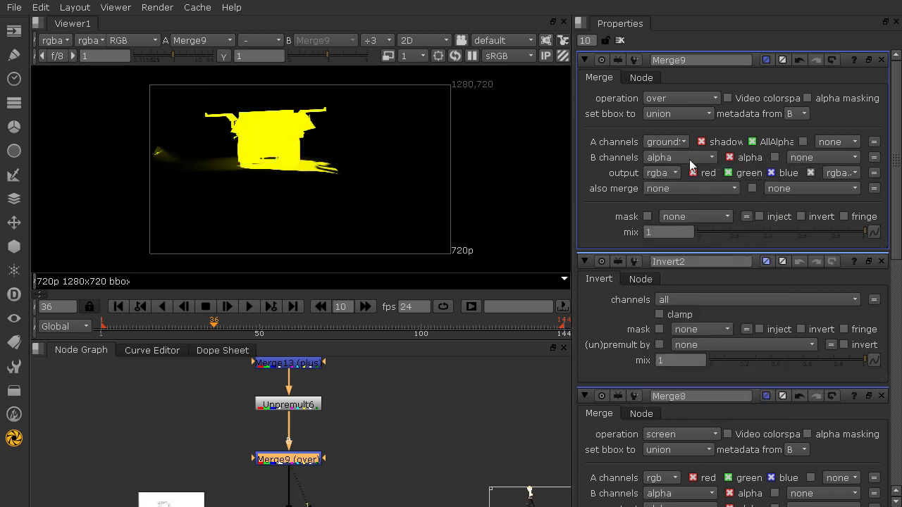
click(659, 173)
click(677, 230)
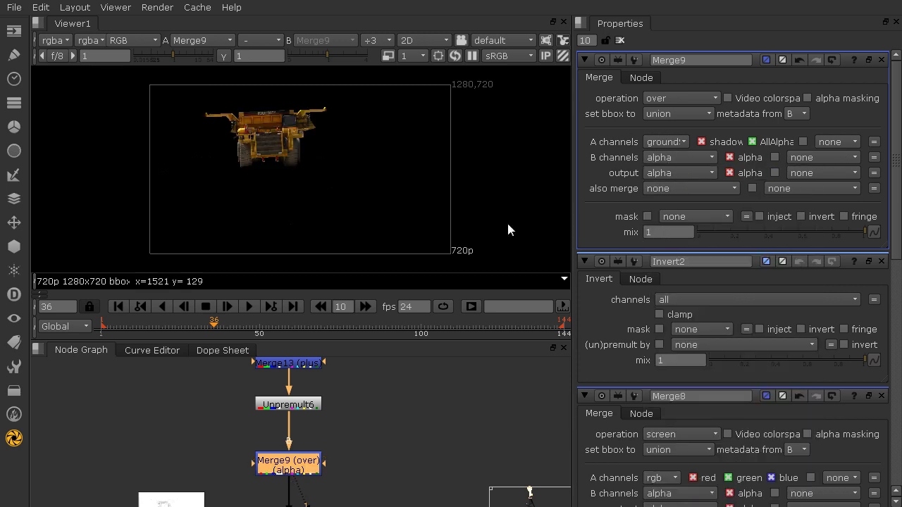
Inspect Merge9's alpha channel around the truck and its ground shadow
scroll(275, 156, up, 3)
key(a)
key(a)
key(a)
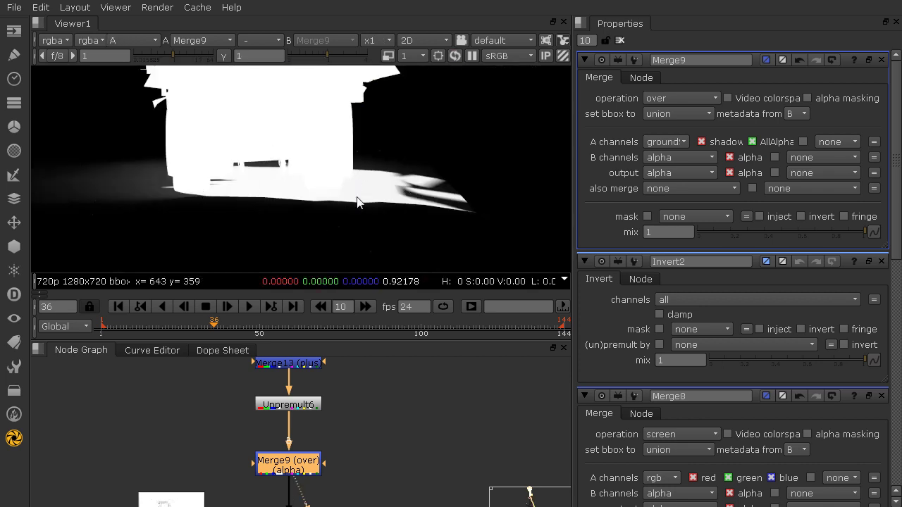
scroll(268, 191, down, 1)
scroll(269, 192, down, 1)
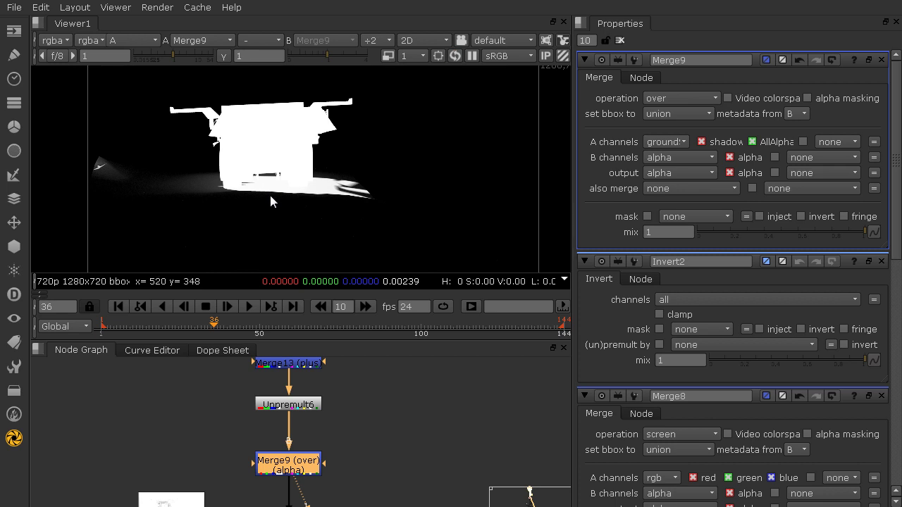
scroll(265, 87, up, 1)
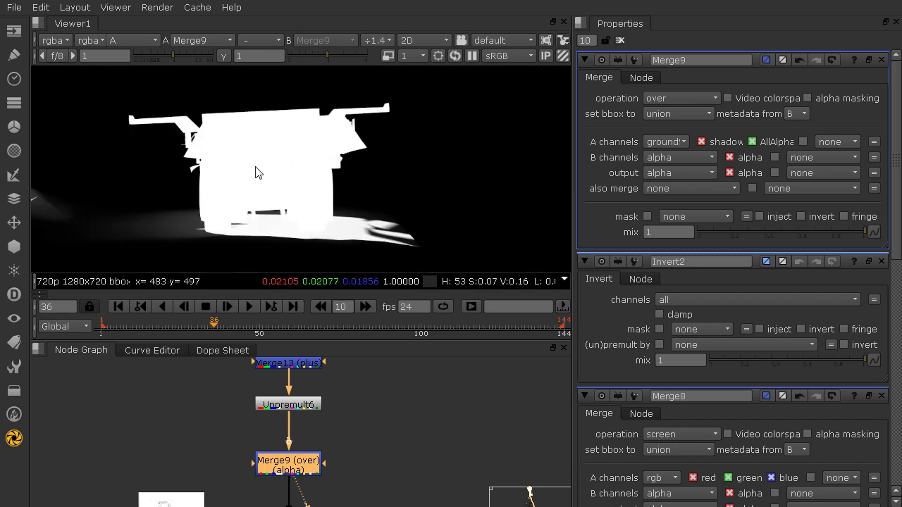
View the full-colour Merge2 composite and examine the ground shadow beneath the truck against the road plate
middle_drag(231, 420, 365, 225)
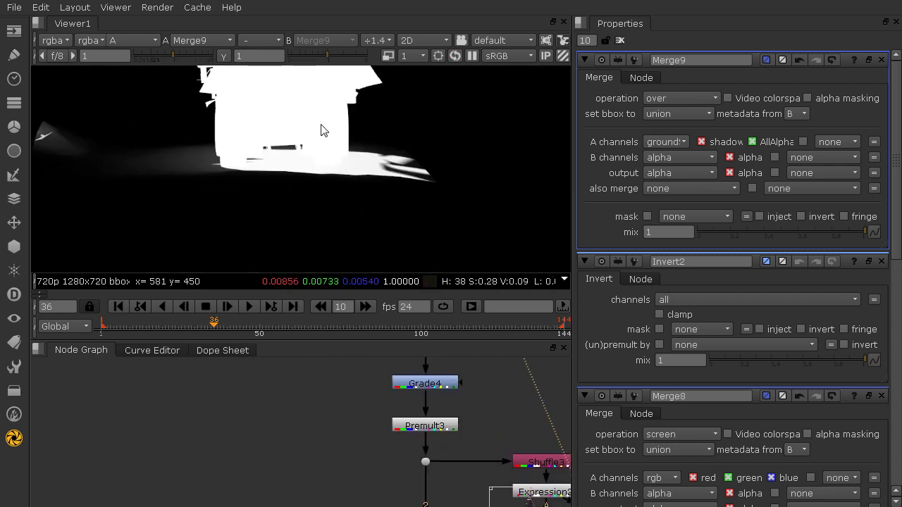
key(a)
key(2)
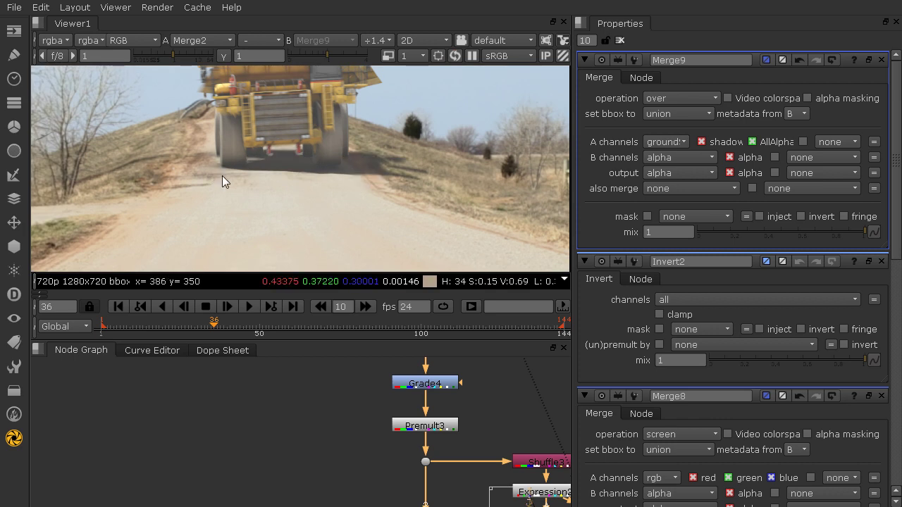
middle_drag(283, 134, 262, 181)
middle_drag(166, 171, 291, 182)
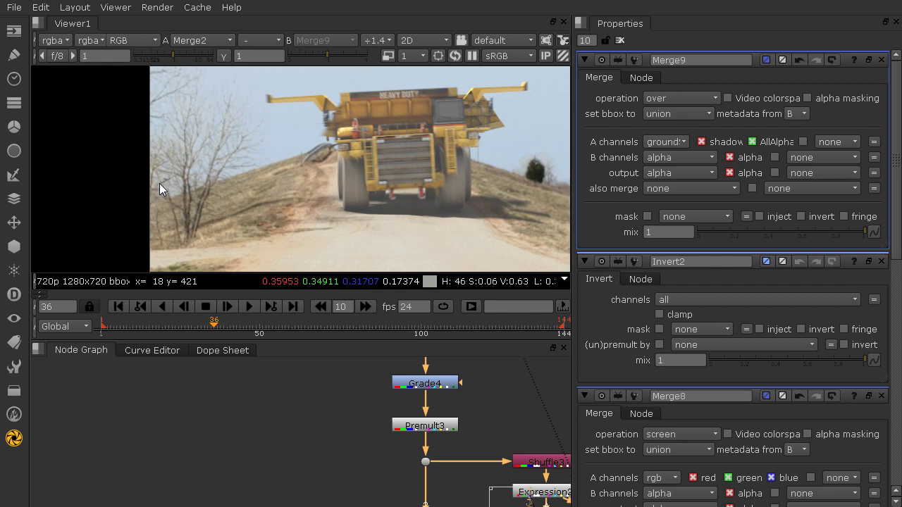
Reposition the AO_Wide read node beside ColorCorrect3 in the node graph
middle_drag(378, 386, 336, 466)
middle_drag(333, 399, 339, 437)
drag(222, 385, 205, 395)
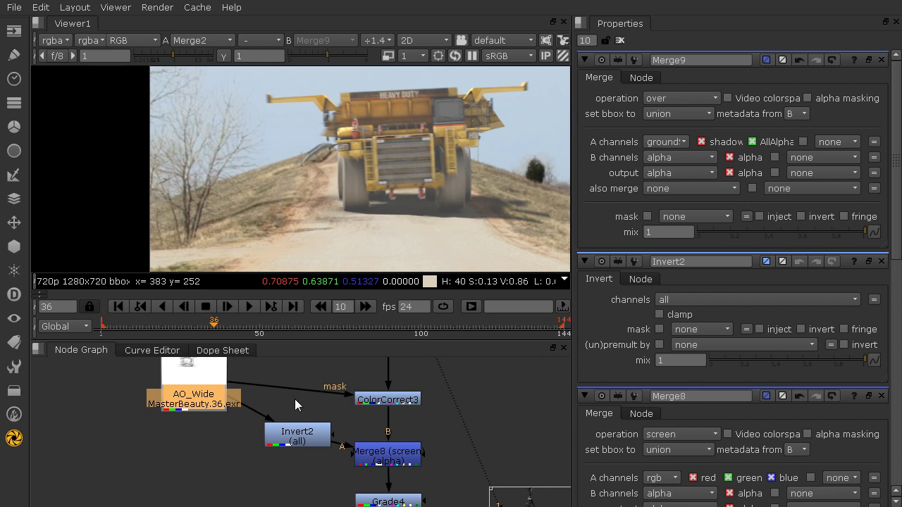
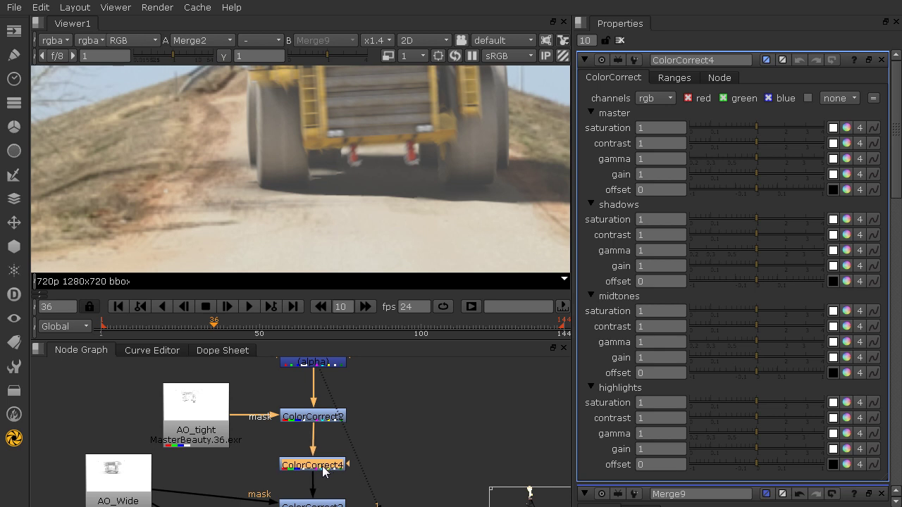
Space ColorCorrect4 between ColorCorrect2 and ColorCorrect3, and arrange Invert2 directly beneath AO_Wide next to Merge8
drag(324, 472, 326, 465)
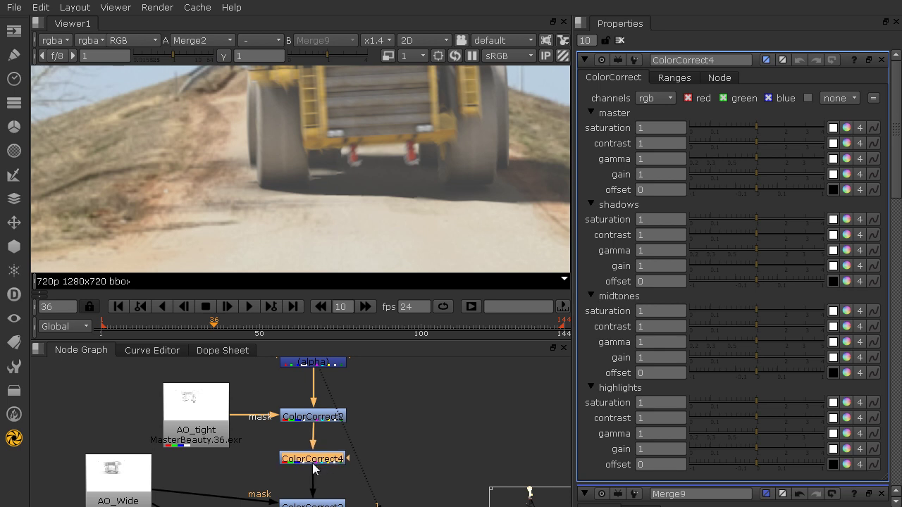
middle_drag(165, 460, 188, 391)
click(152, 421)
drag(152, 421, 169, 415)
click(233, 483)
drag(235, 485, 192, 492)
drag(181, 430, 208, 452)
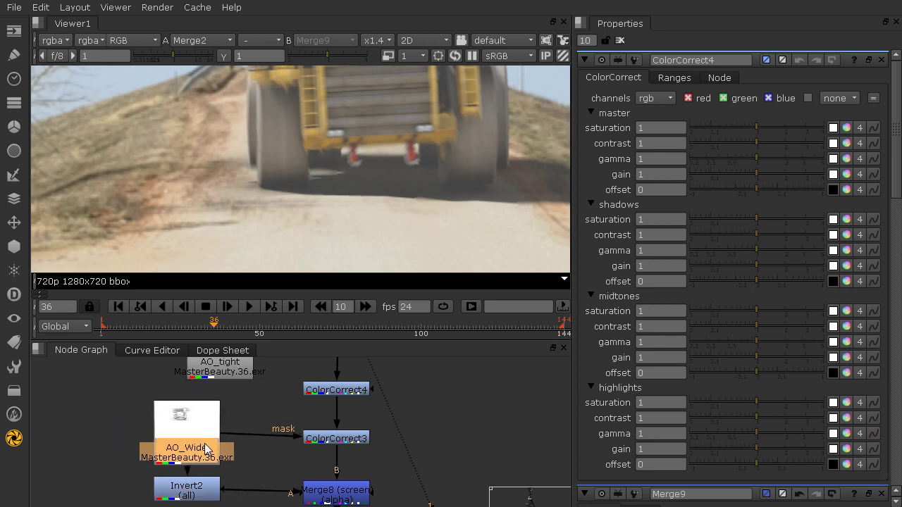
View ColorCorrect4's output, check its alpha channel around the ground shadow, and return to the RGB display
middle_drag(381, 381, 375, 430)
click(343, 437)
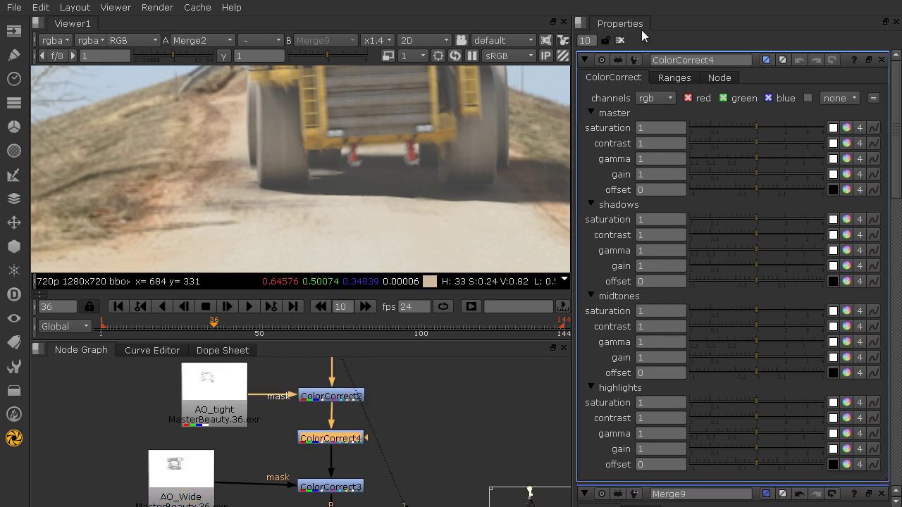
key(1)
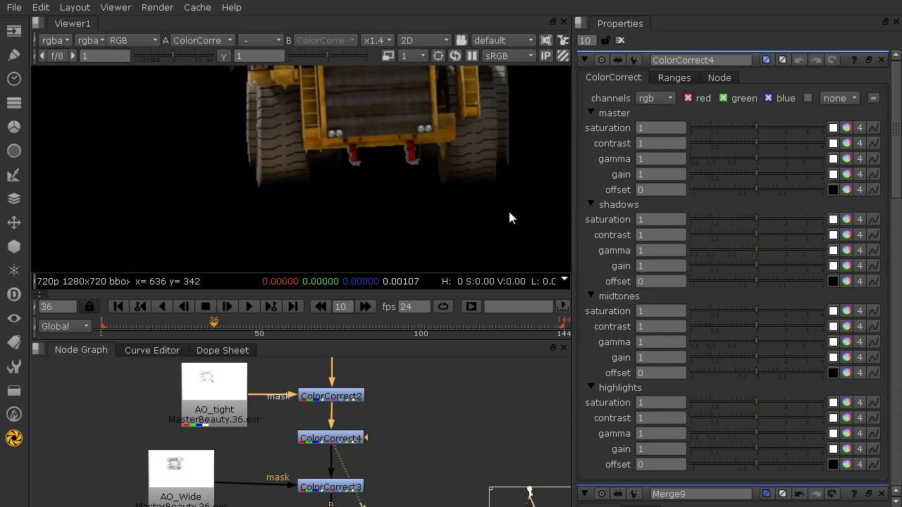
middle_drag(456, 199, 362, 203)
key(a)
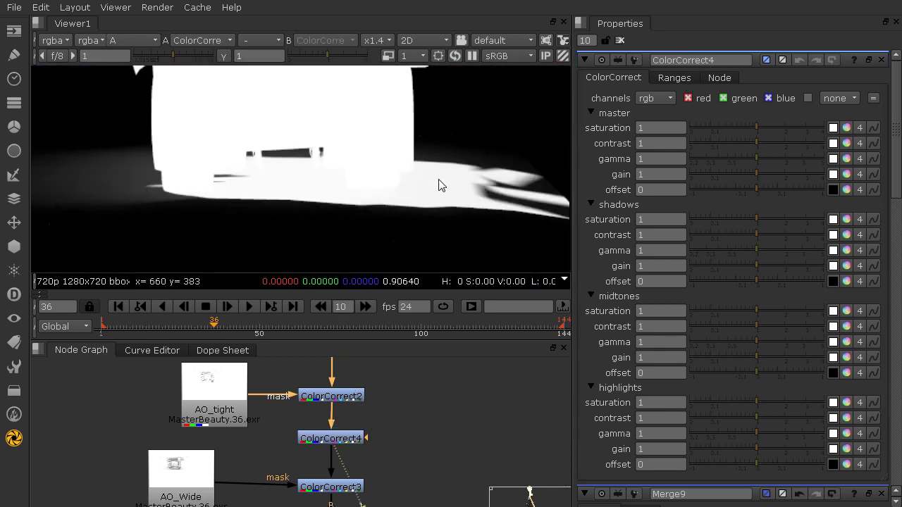
key(a)
Limit ColorCorrect4 with the groundShadow.shadow channel as its mask
click(682, 77)
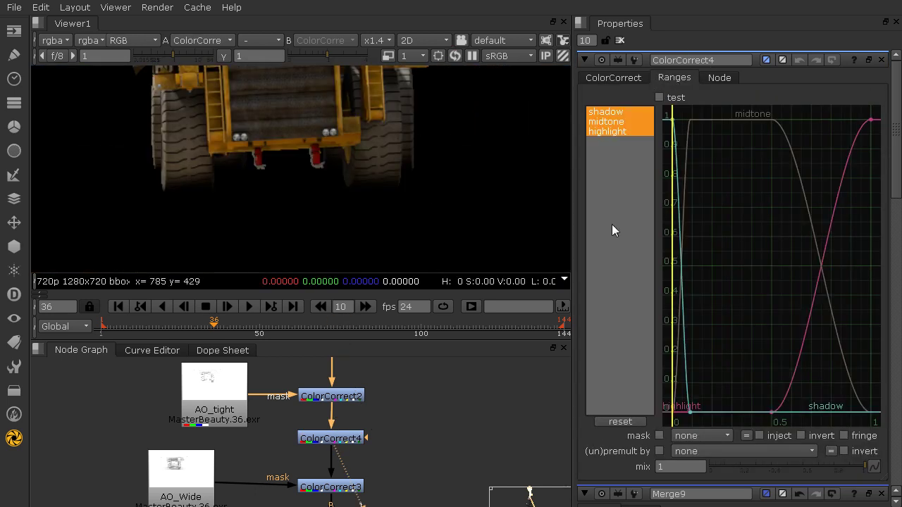
click(694, 436)
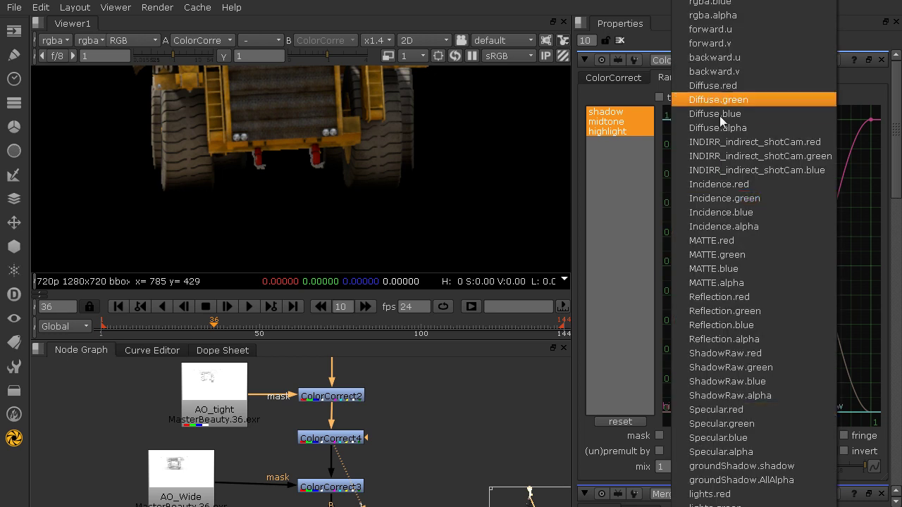
click(716, 466)
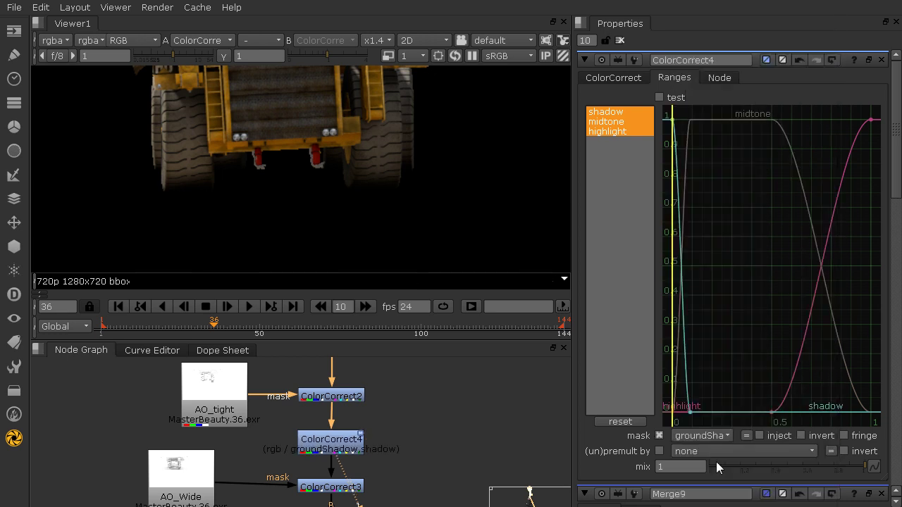
Set ColorCorrect4's master offset to 0.03 to lift the ground shadow
click(614, 77)
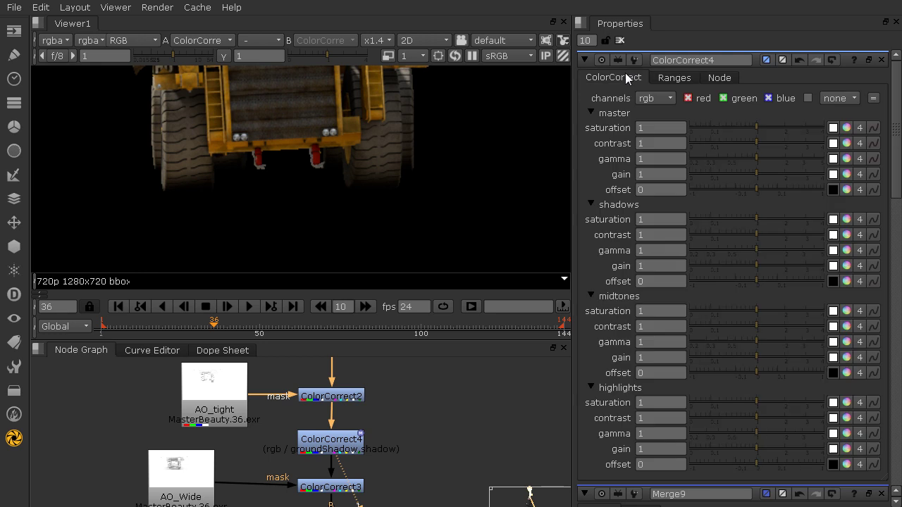
click(659, 192)
key(Up)
key(Down)
key(Right)
key(Up)
key(Up)
key(Up)
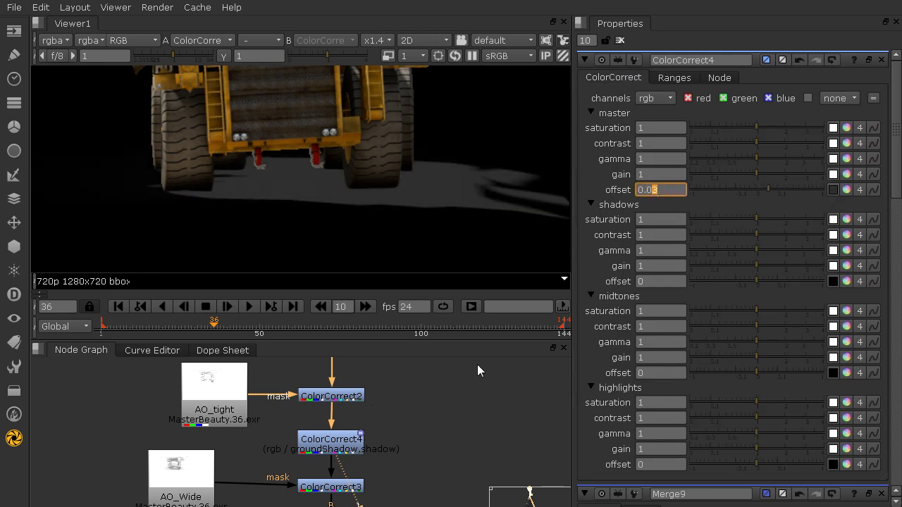
View the Merge2 composite and compare the lifted ground shadow with the surrounding road
middle_drag(261, 450, 278, 446)
key(2)
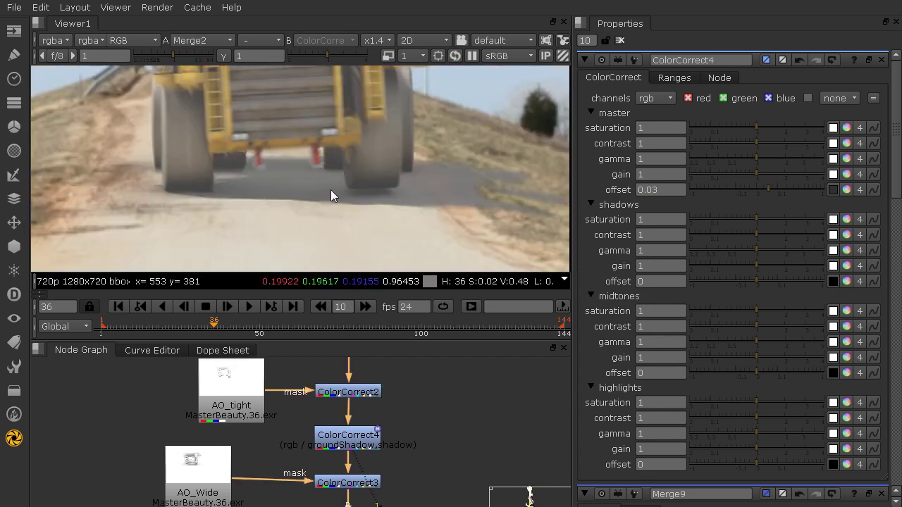
scroll(328, 192, down, 3)
scroll(329, 195, up, 2)
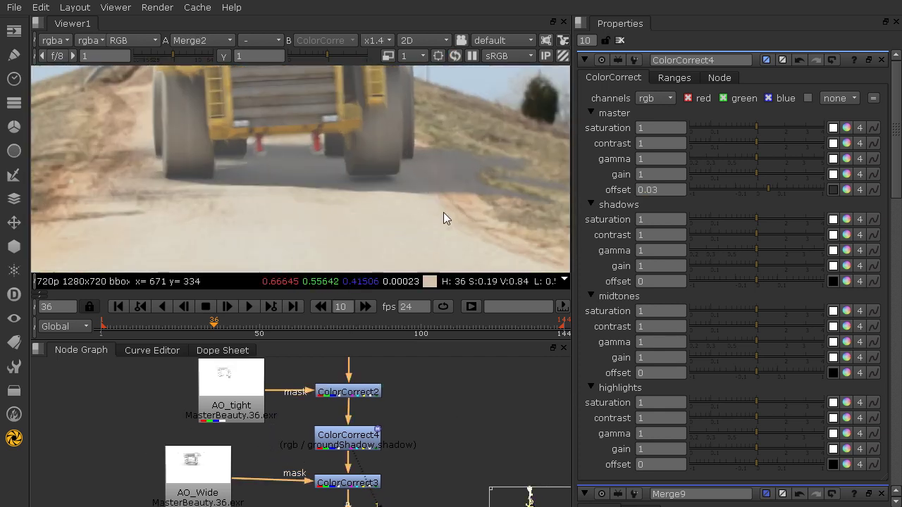
Check the dark tones in the plate's hillside, and tint ColorCorrect4's master offset with hue 0.07 and saturation 0.2
click(849, 189)
drag(632, 269, 689, 145)
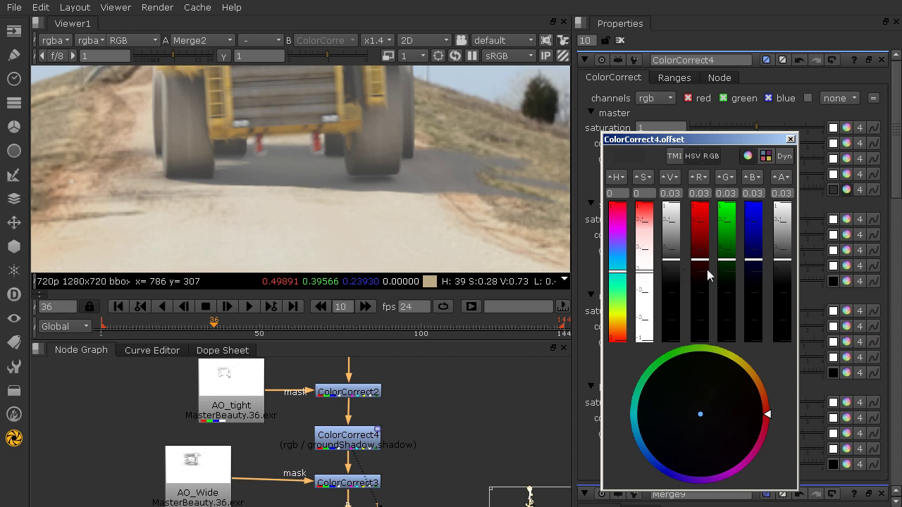
middle_drag(158, 197, 327, 180)
scroll(327, 180, up, 8)
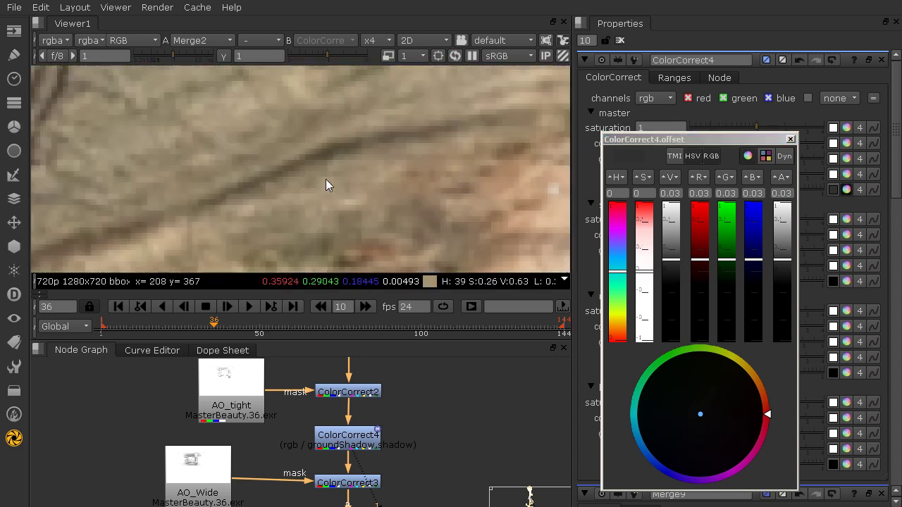
middle_drag(527, 241, 240, 152)
scroll(278, 164, up, 3)
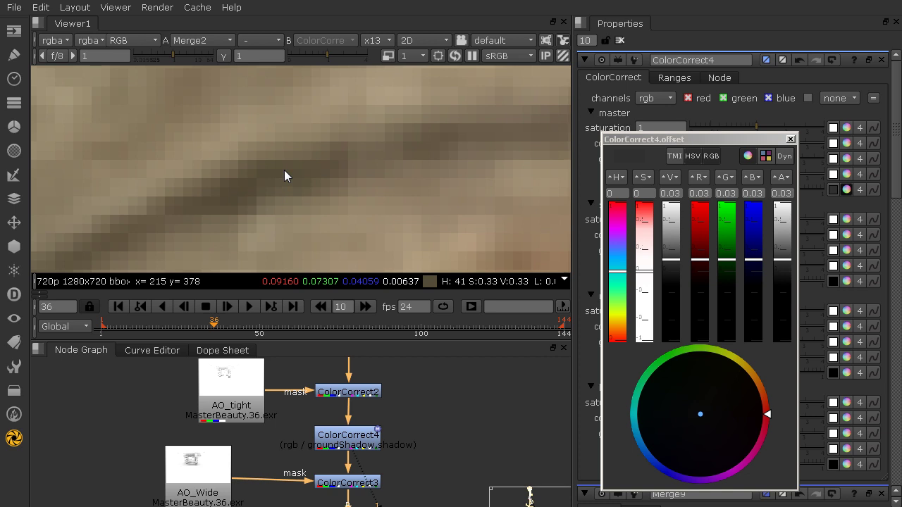
scroll(284, 170, down, 6)
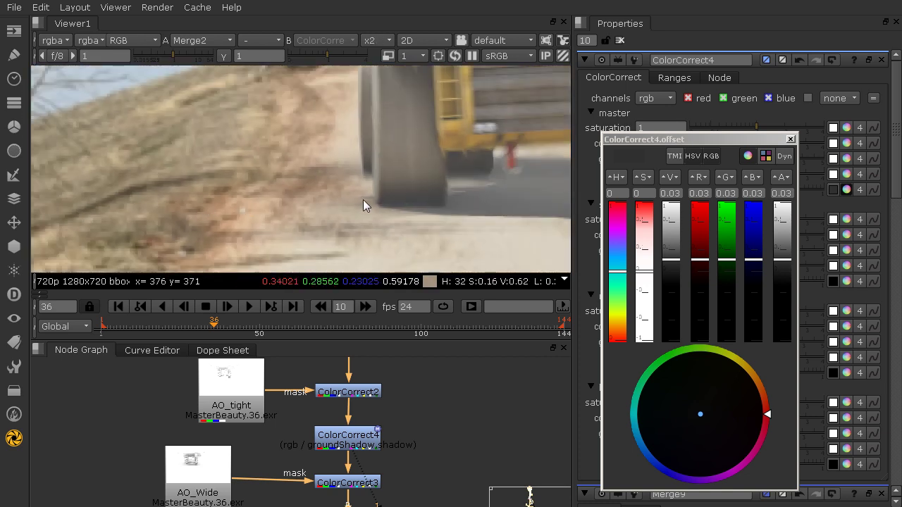
middle_drag(279, 181, 147, 185)
scroll(230, 197, down, 3)
middle_drag(392, 197, 339, 180)
scroll(459, 253, up, 2)
drag(617, 276, 617, 334)
drag(642, 273, 642, 243)
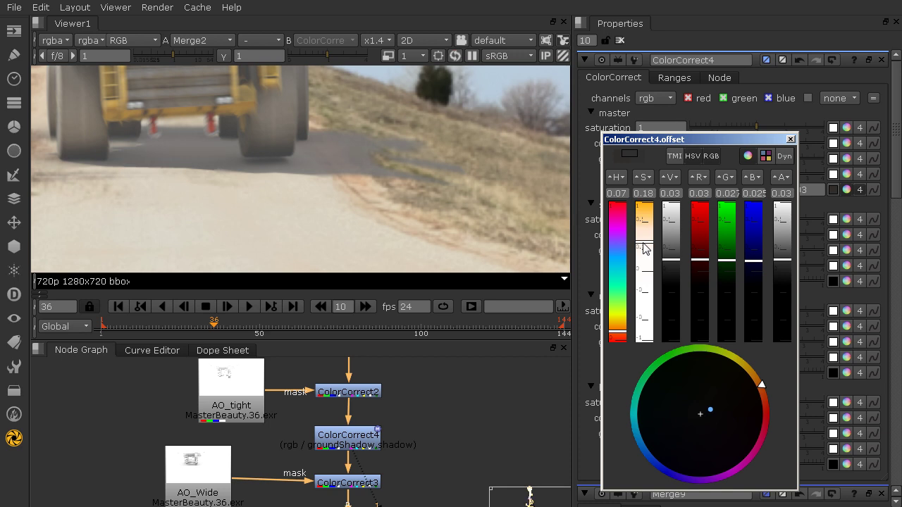
scroll(178, 150, up, 2)
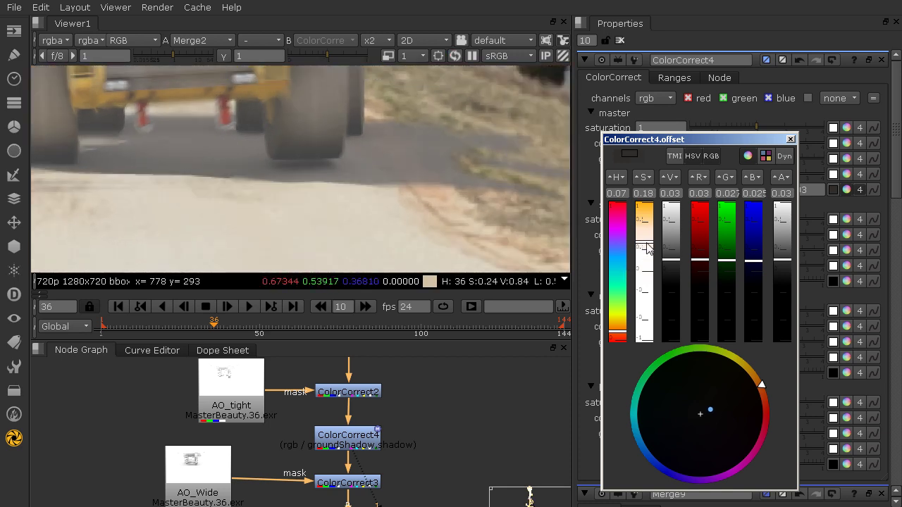
drag(648, 246, 650, 244)
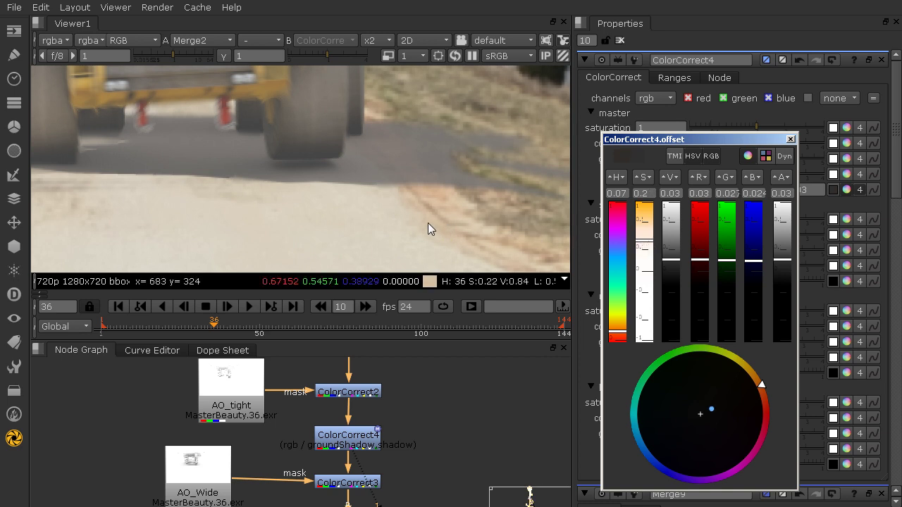
Review the tinted shadow in the composite and lower the brightness value of ColorCorrect4's master offset to 0.026
scroll(428, 223, down, 2)
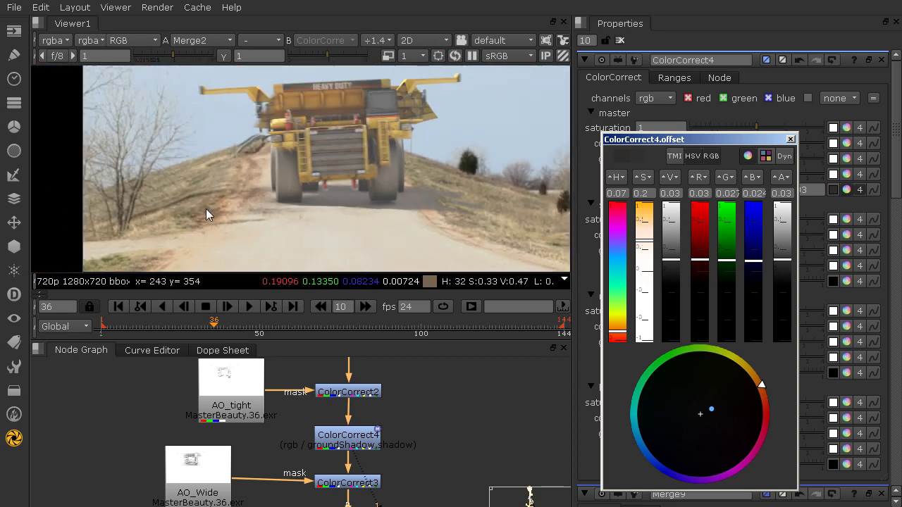
middle_drag(375, 194, 274, 197)
scroll(272, 204, up, 1)
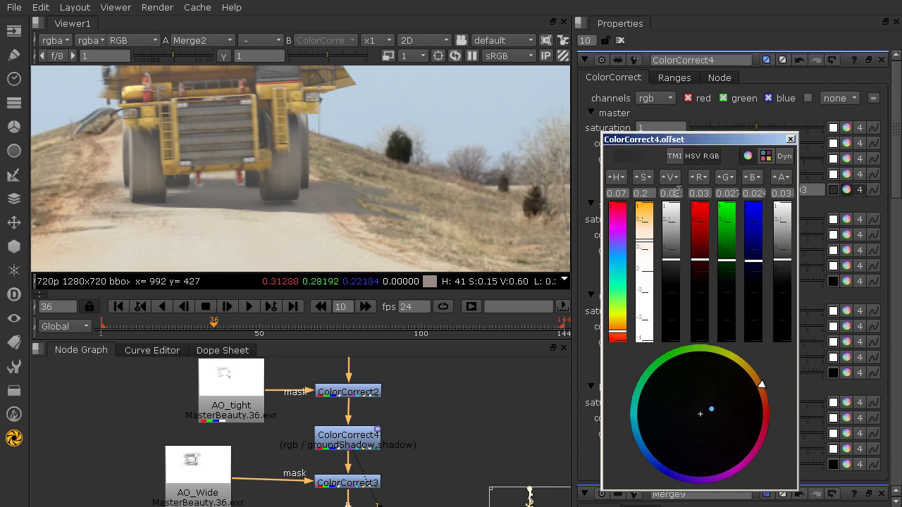
key(Right)
text(0)
key(Down)
key(Down)
key(Down)
key(Down)
key(Down)
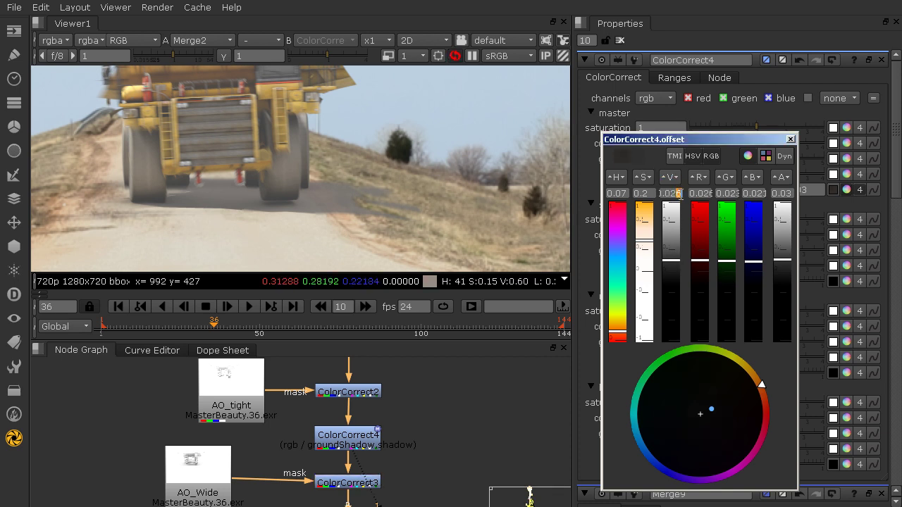
Compare the ground shadow with the plate's dark hillside tones and lower the brightness value of ColorCorrect4's master offset to 0.01
drag(555, 185, 58, 193)
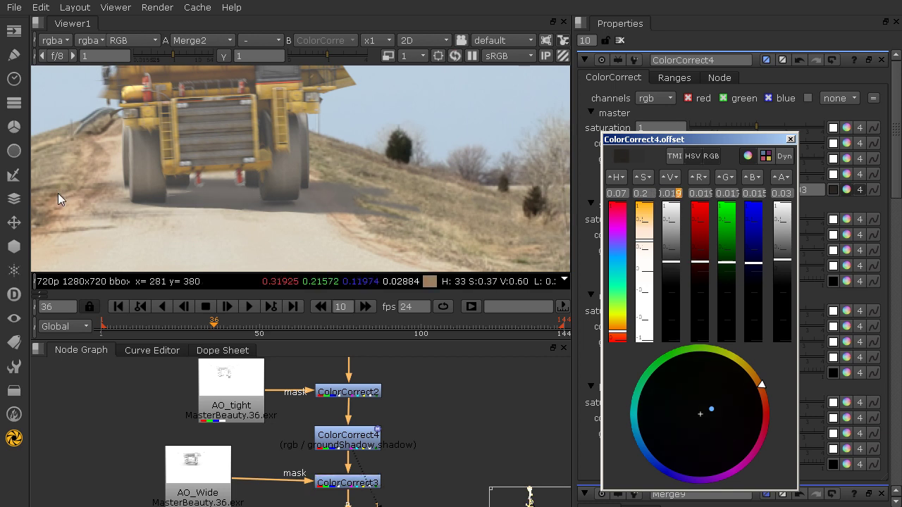
drag(57, 193, 52, 221)
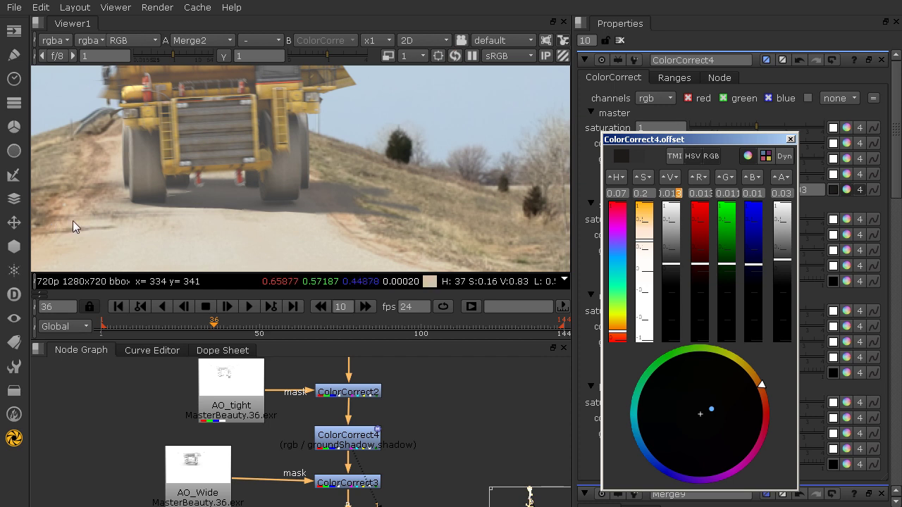
middle_drag(188, 208, 296, 206)
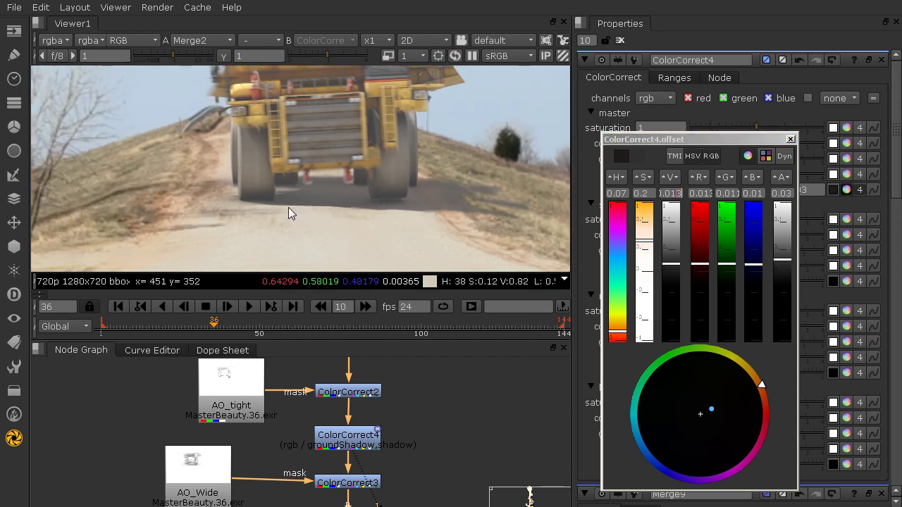
key(2)
key(1)
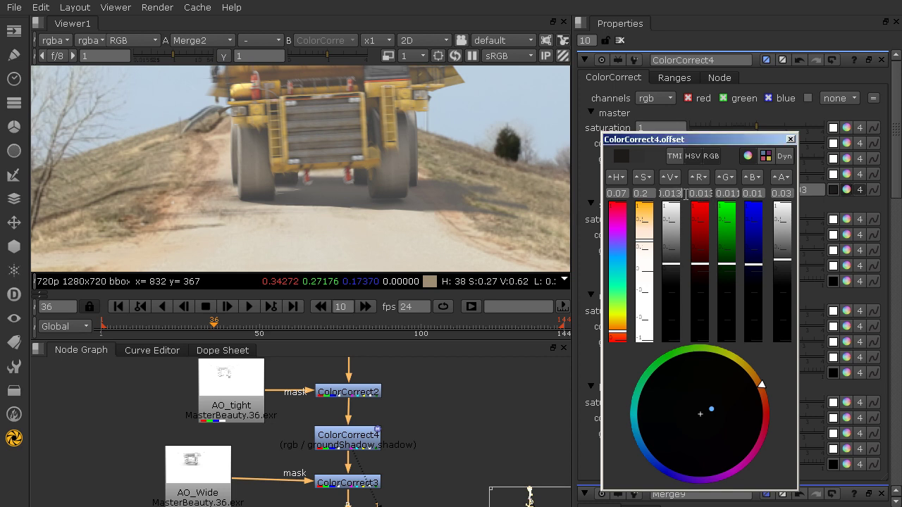
key(Down)
key(Down)
key(Down)
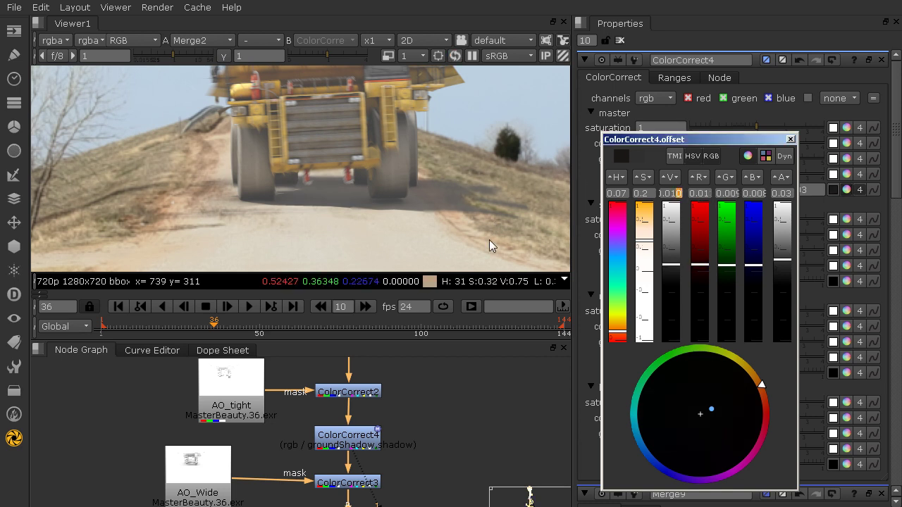
Close ColorCorrect4's offset colour picker and clear all open node property panels
click(791, 139)
scroll(234, 130, down, 2)
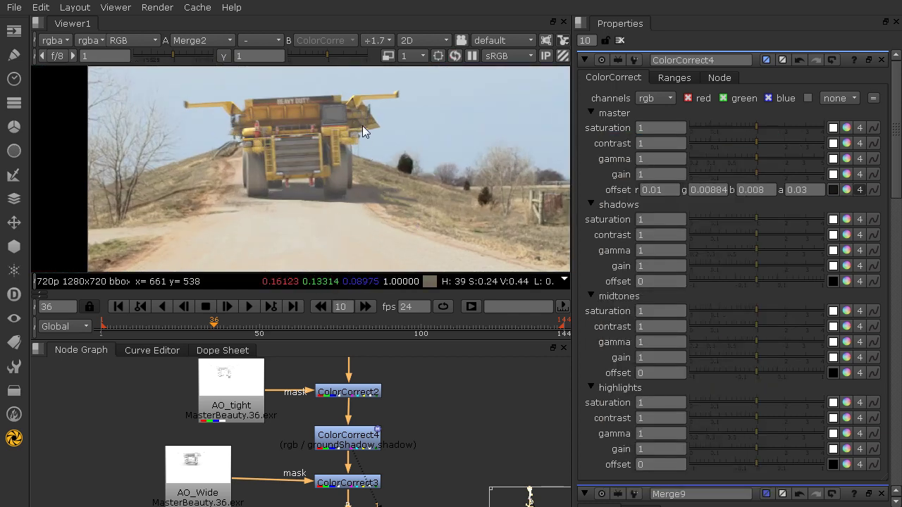
click(620, 41)
scroll(277, 174, down, 2)
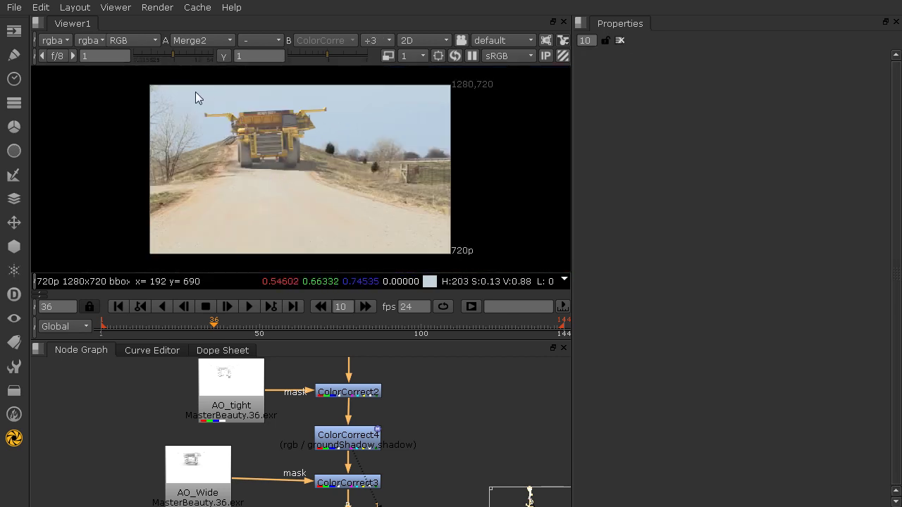
Examine how the truck and its shadow sit in the plate, and at frame 28 compare the truck's edges with the dark hillside tree
scroll(324, 208, up, 4)
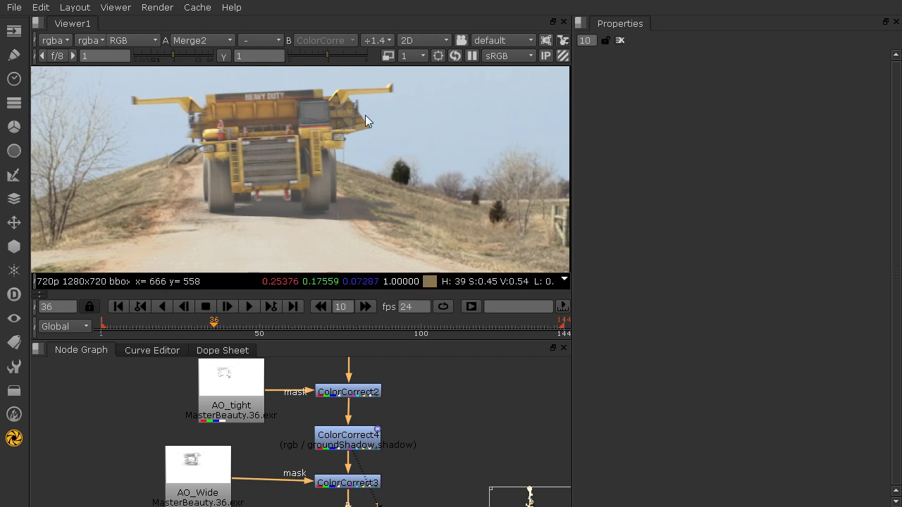
middle_drag(292, 451, 270, 446)
scroll(272, 150, up, 2)
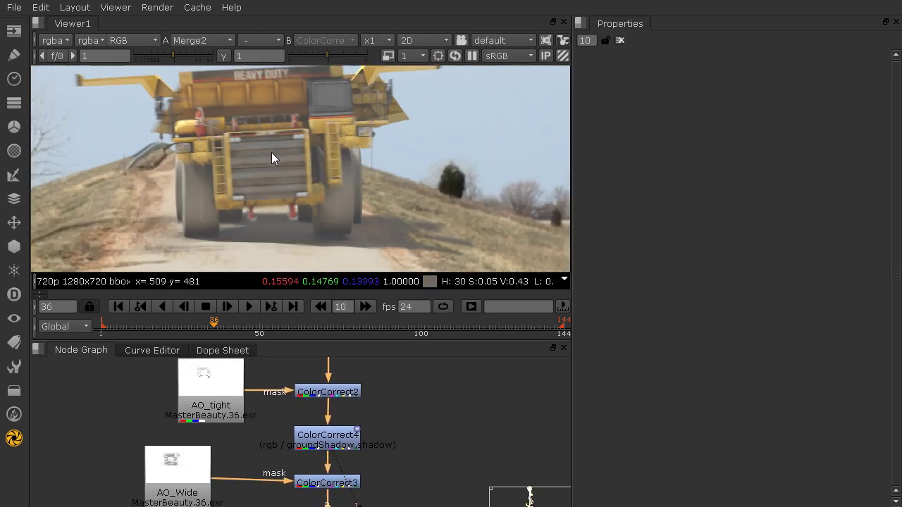
scroll(277, 198, down, 2)
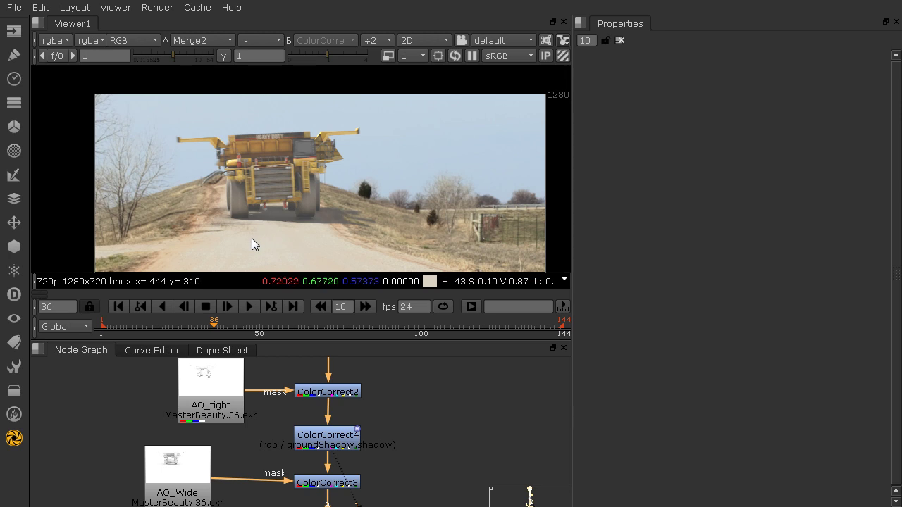
drag(220, 321, 190, 329)
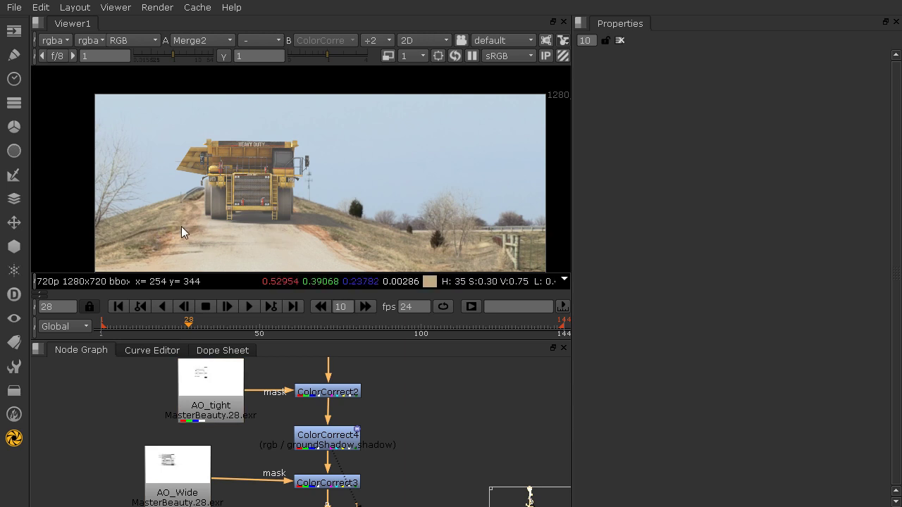
scroll(281, 155, up, 2)
scroll(281, 149, up, 3)
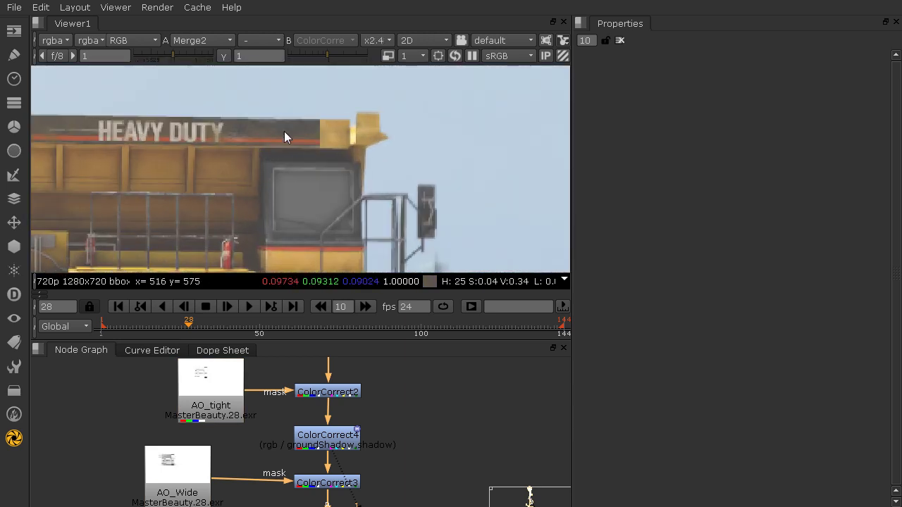
middle_drag(345, 167, 109, 56)
middle_drag(295, 226, 209, 70)
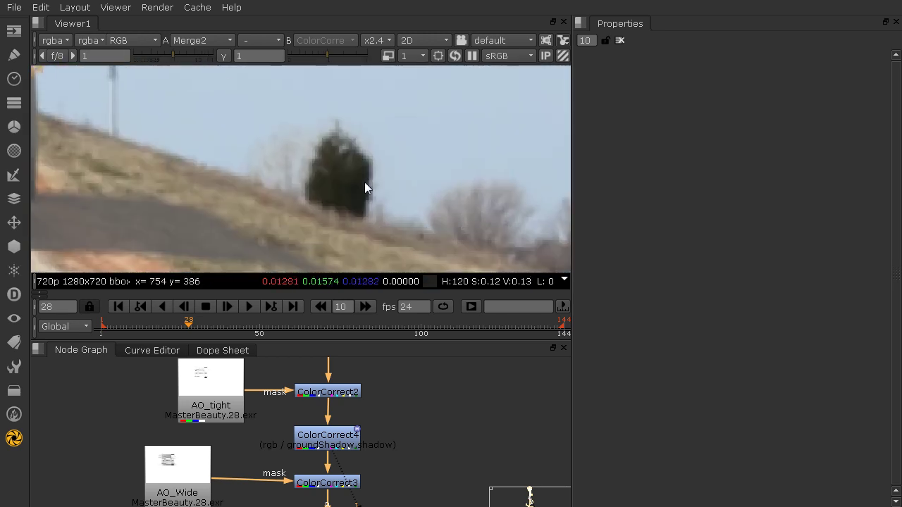
scroll(357, 199, down, 3)
scroll(355, 199, down, 2)
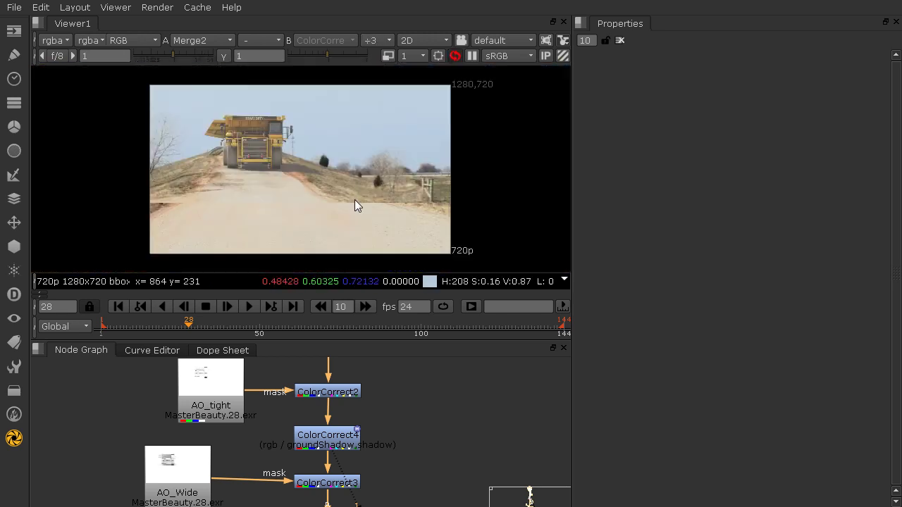